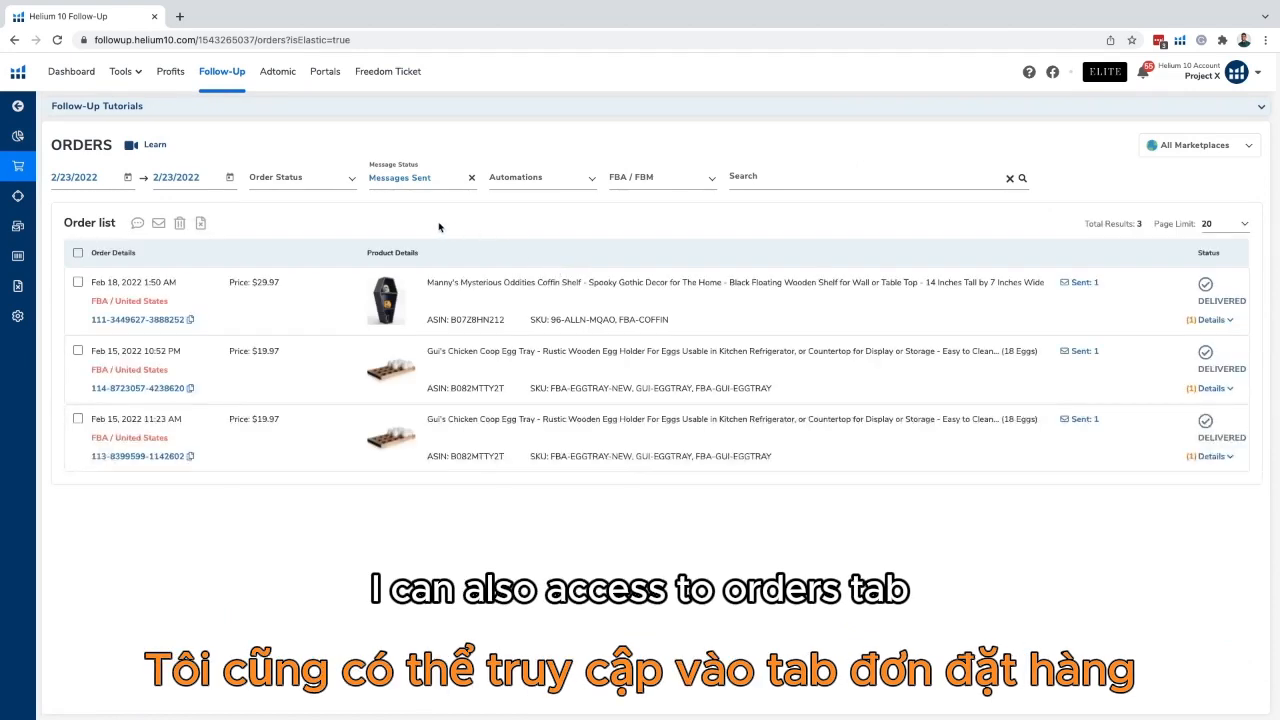
- Examine the orders with sent messages and view the message details of the coffin shelf order from Feb 18, 2022
mouse_move(20, 136)
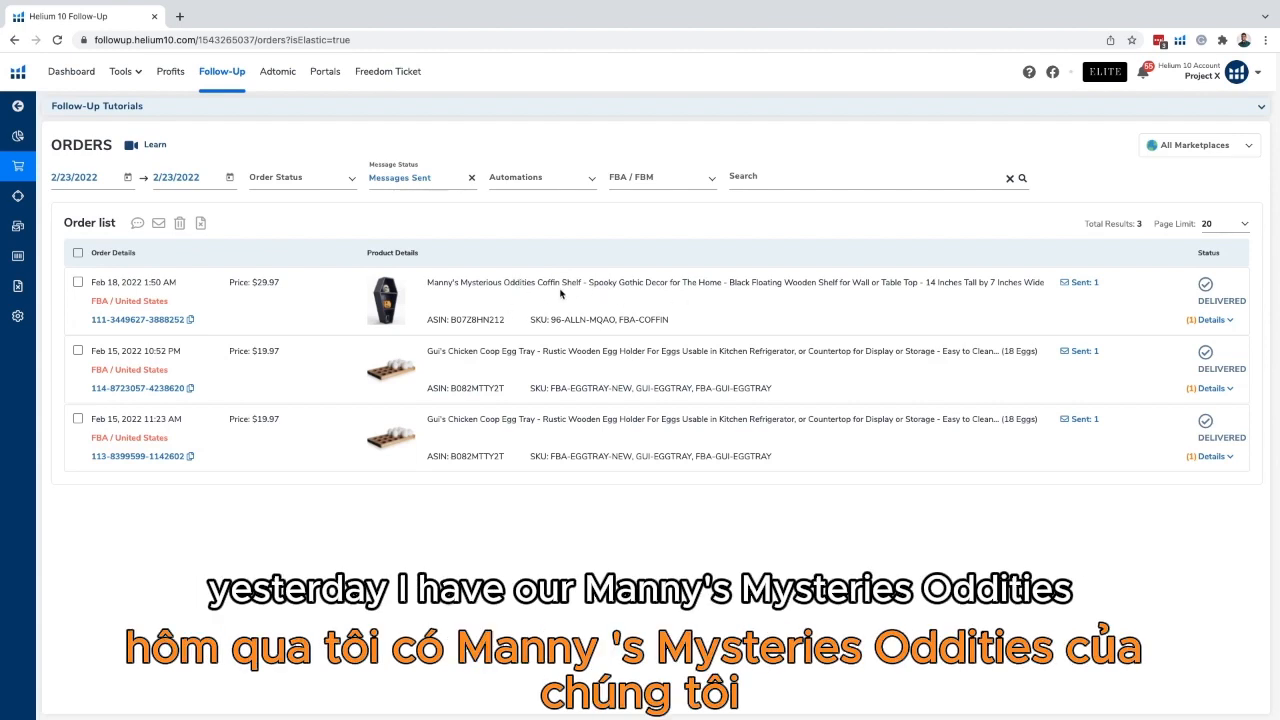
left_click_drag(426, 283, 798, 281)
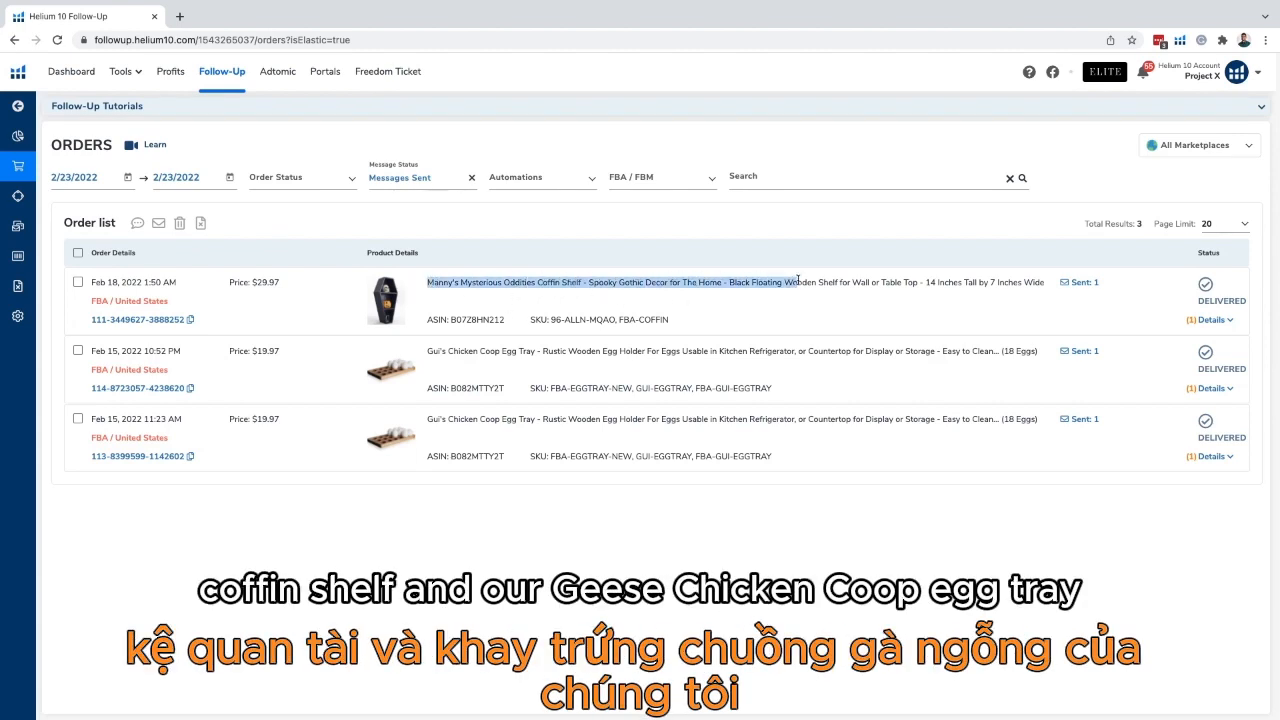
left_click(704, 320)
left_click_drag(428, 350, 774, 351)
left_click(800, 345)
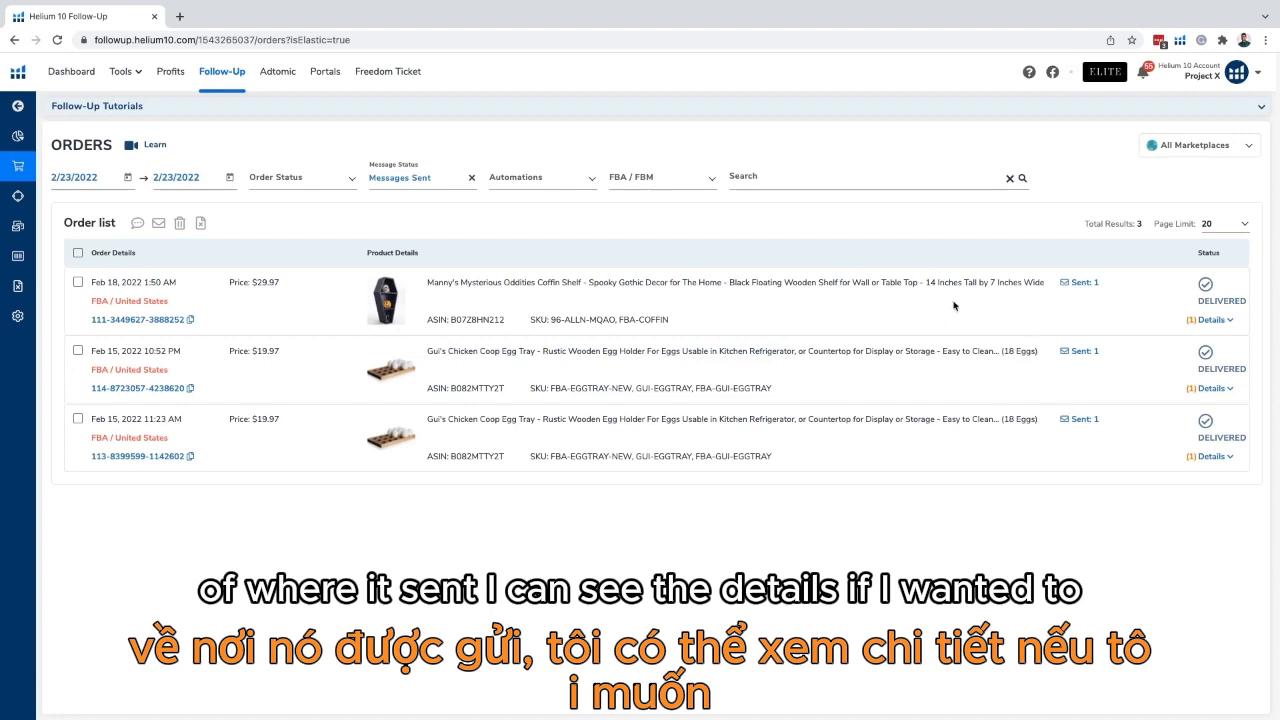
left_click(1228, 320)
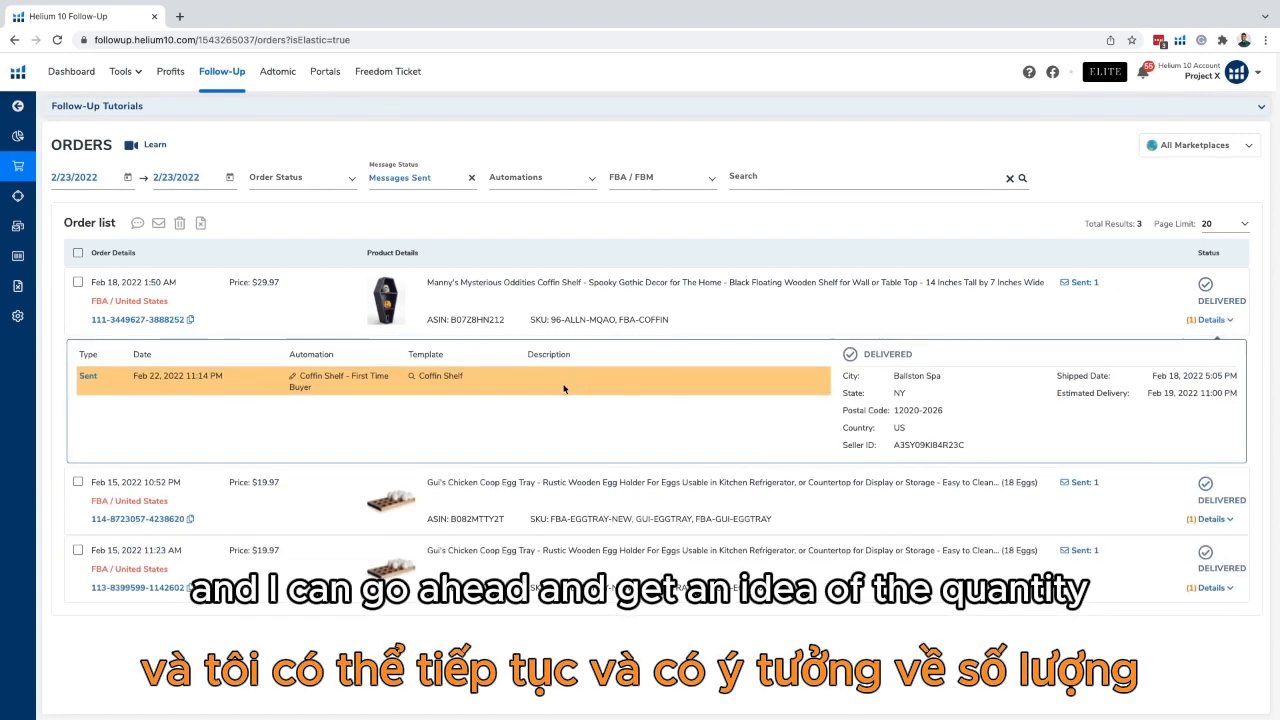
left_click(1228, 320)
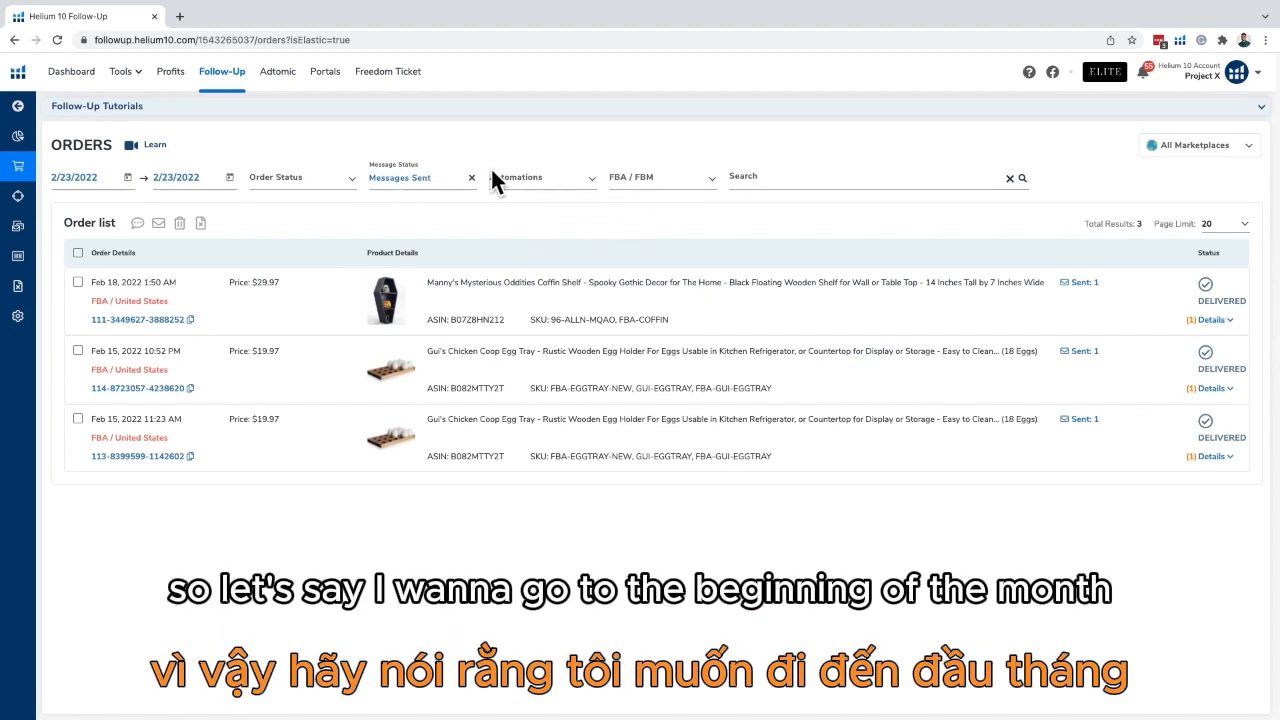
- Set the order list's start date to 2/1/2022 and filter the order status to Delivered Orders
left_click(130, 179)
left_click(324, 182)
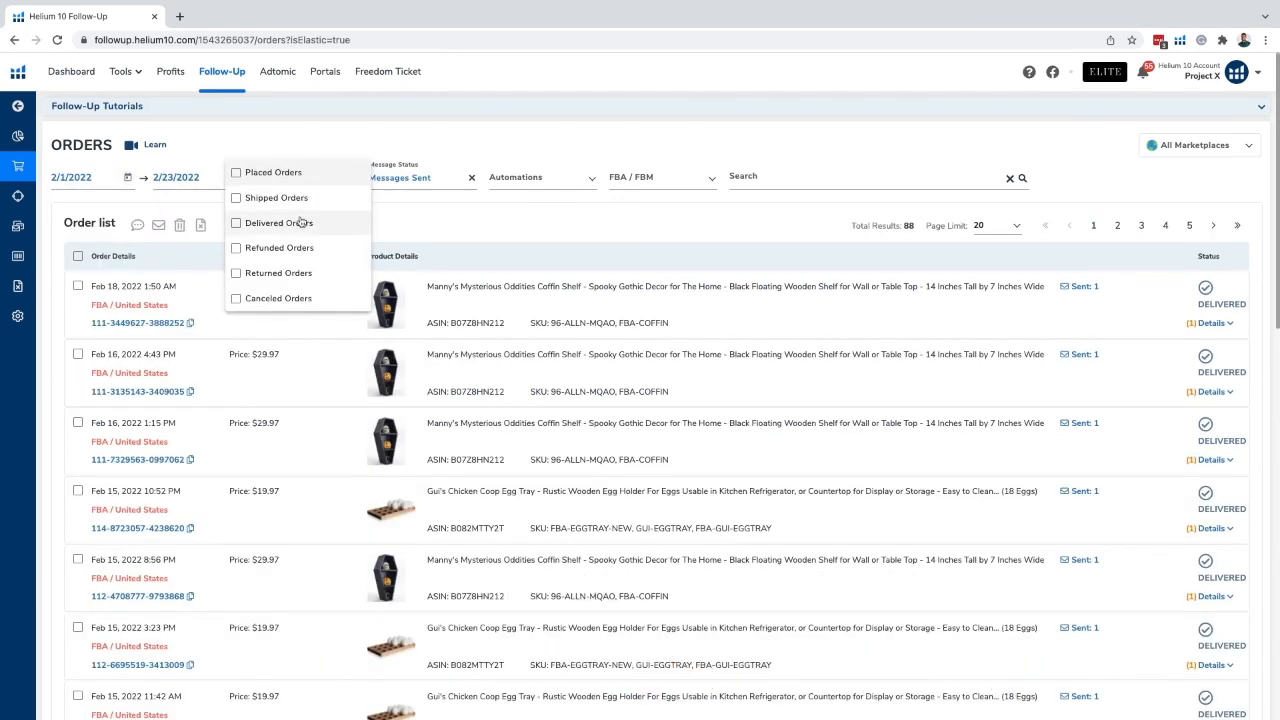
left_click(300, 224)
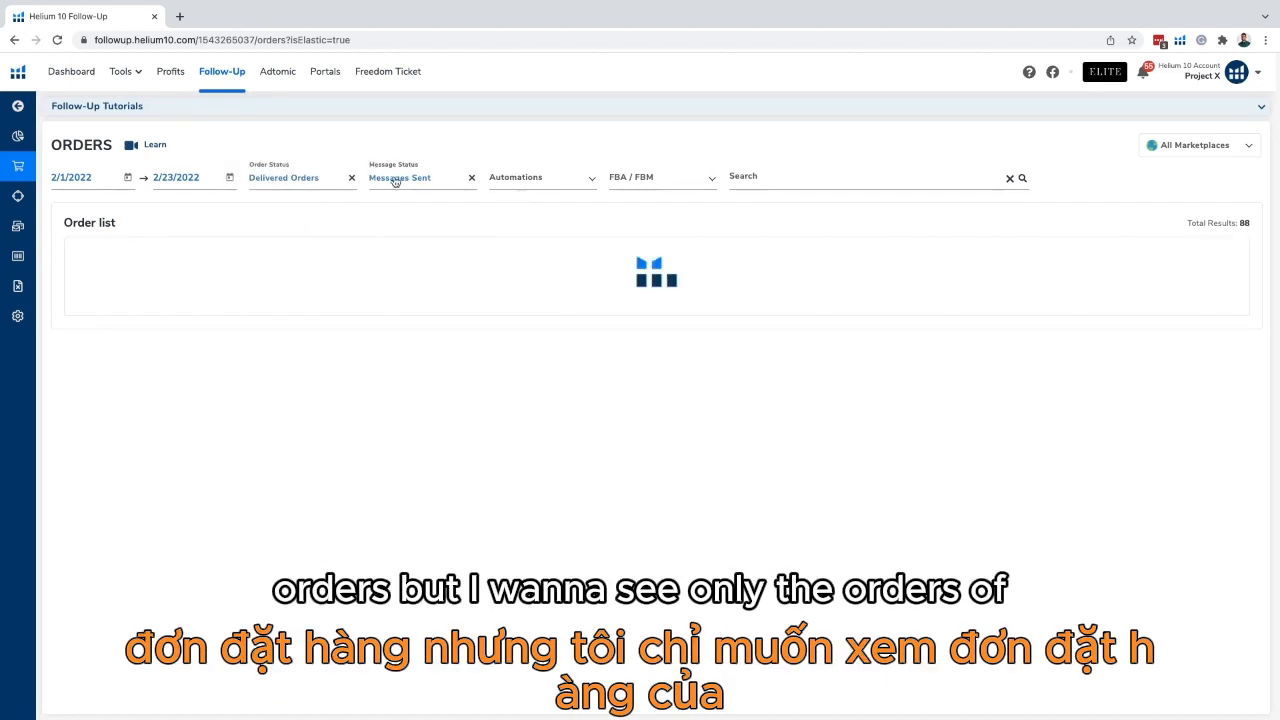
- Filter the delivered orders by the Coffin Shelf - First Time Buyer automation and look through the list
left_click(525, 177)
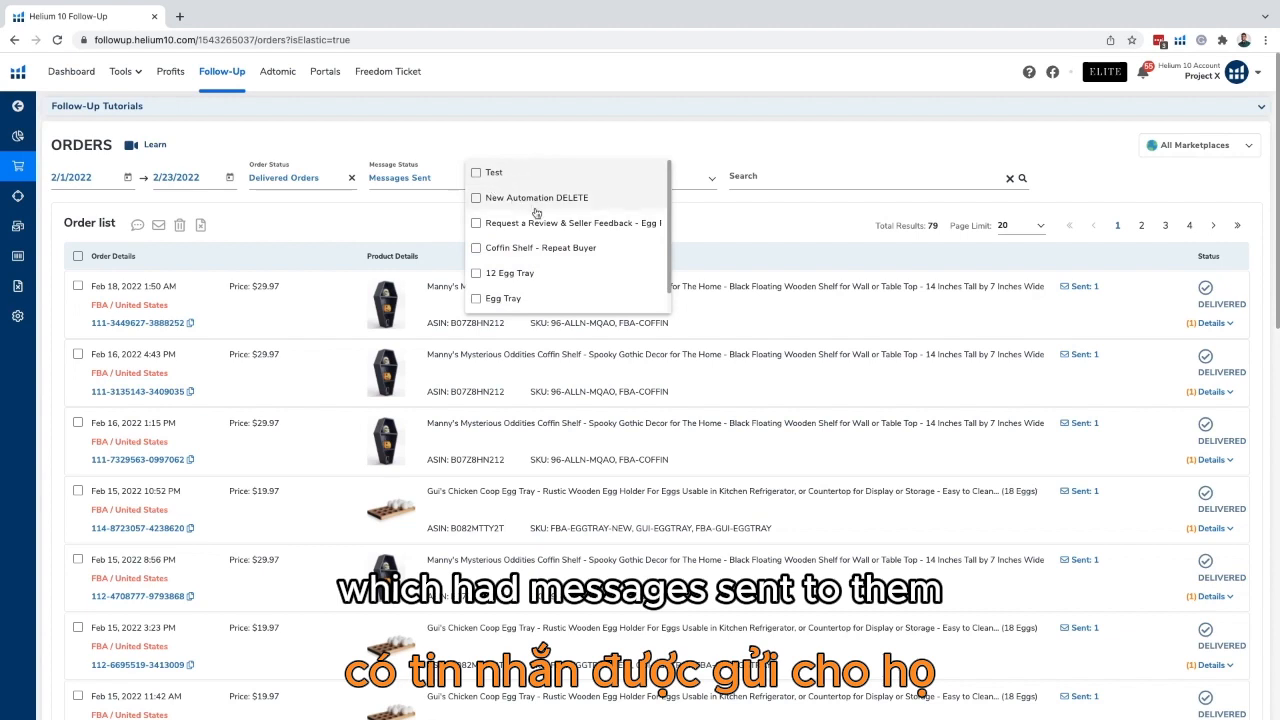
scroll(525, 225, "down", 1)
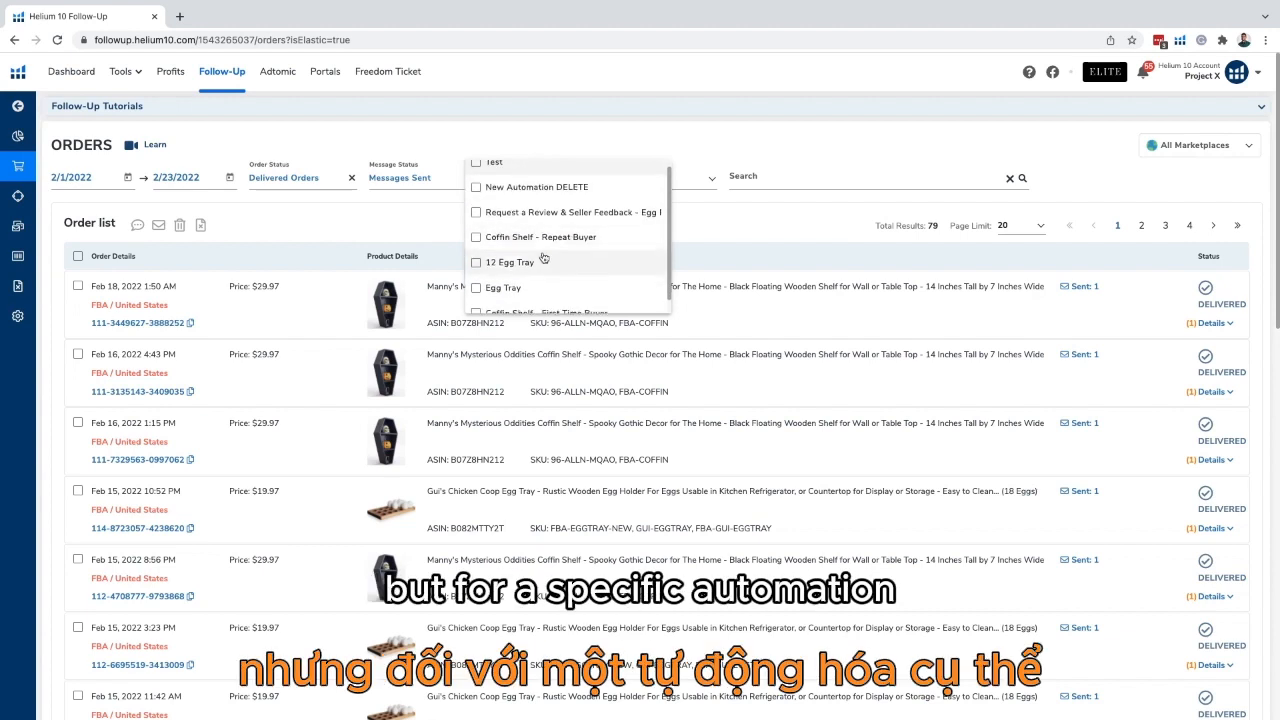
left_click(559, 300)
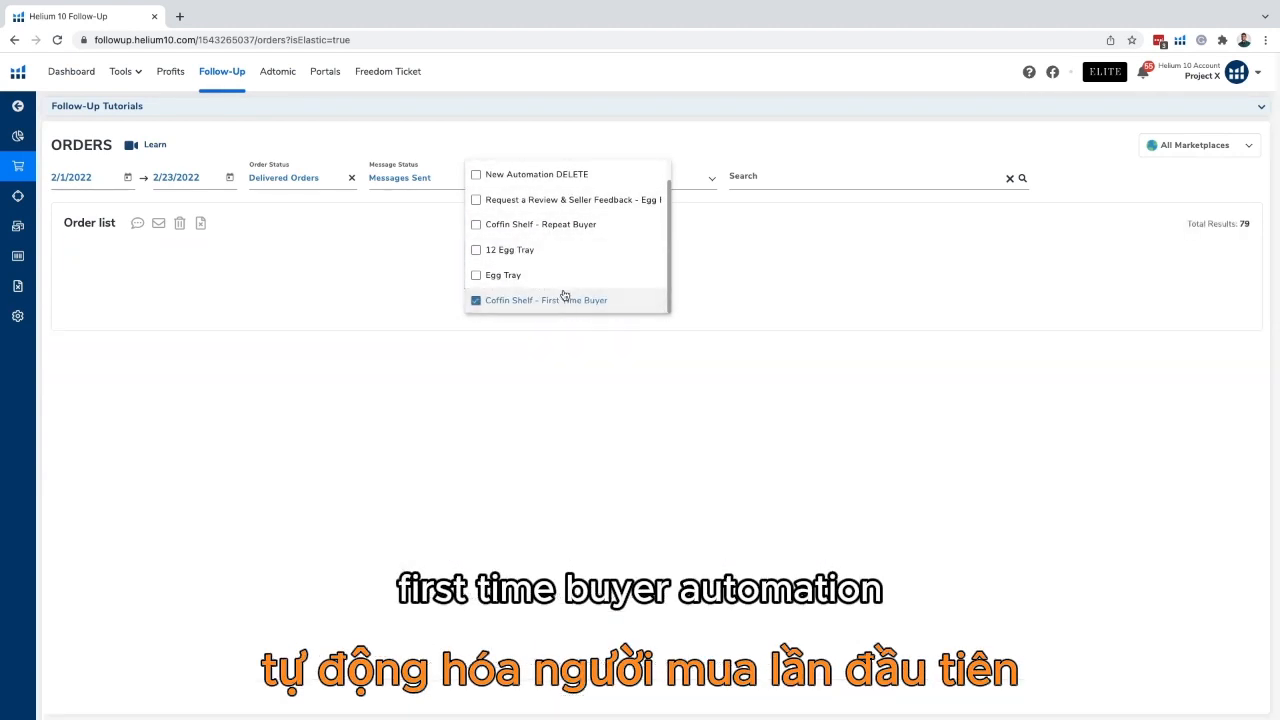
left_click(757, 222)
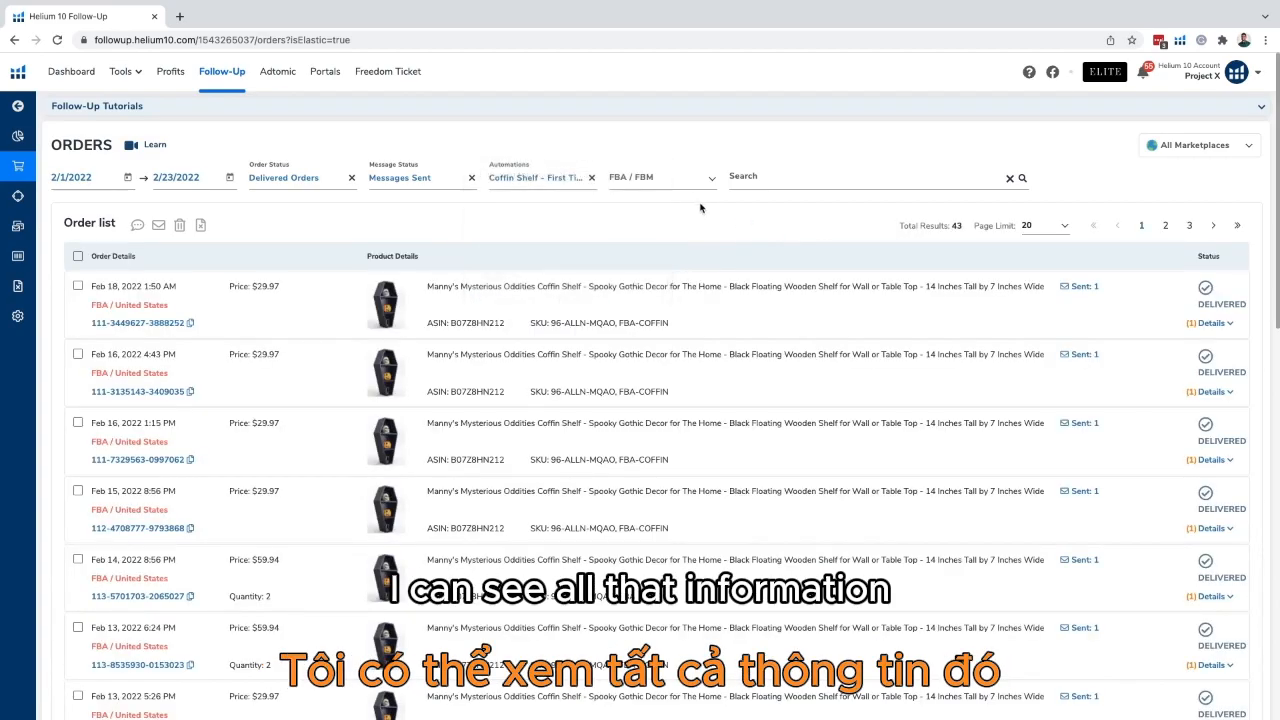
scroll(660, 230, "down", 5)
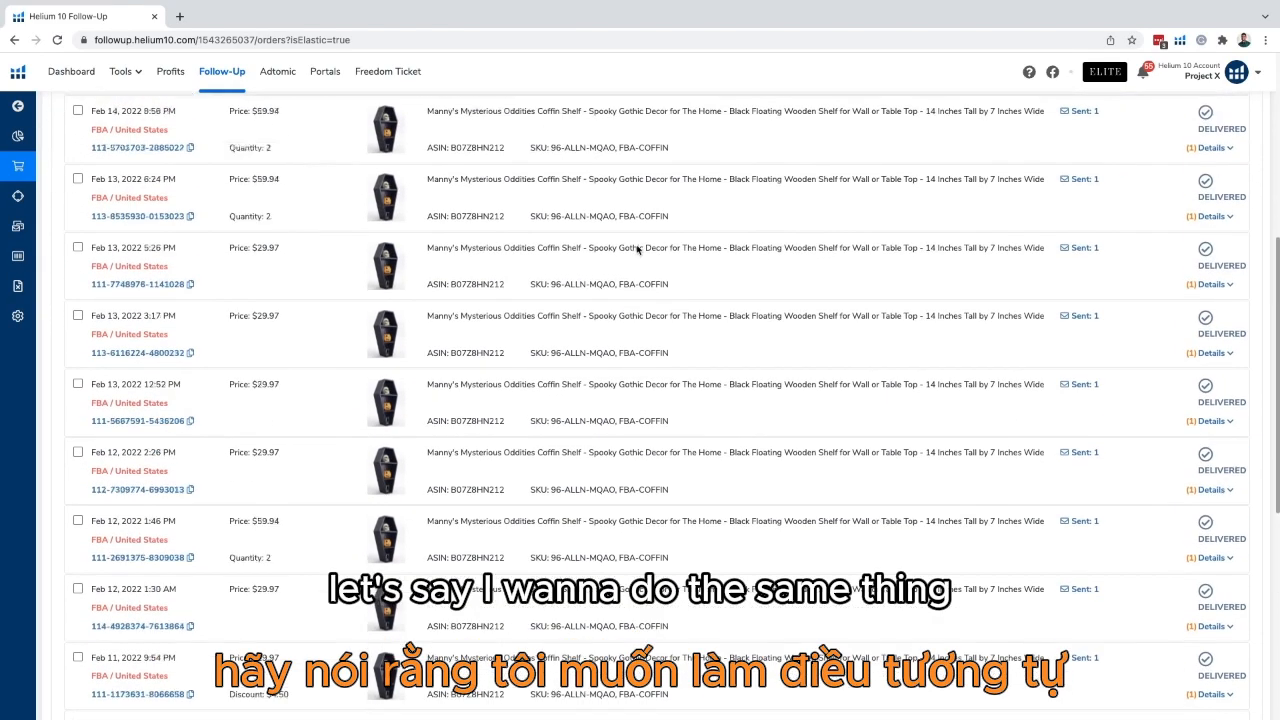
scroll(637, 248, "up", 5)
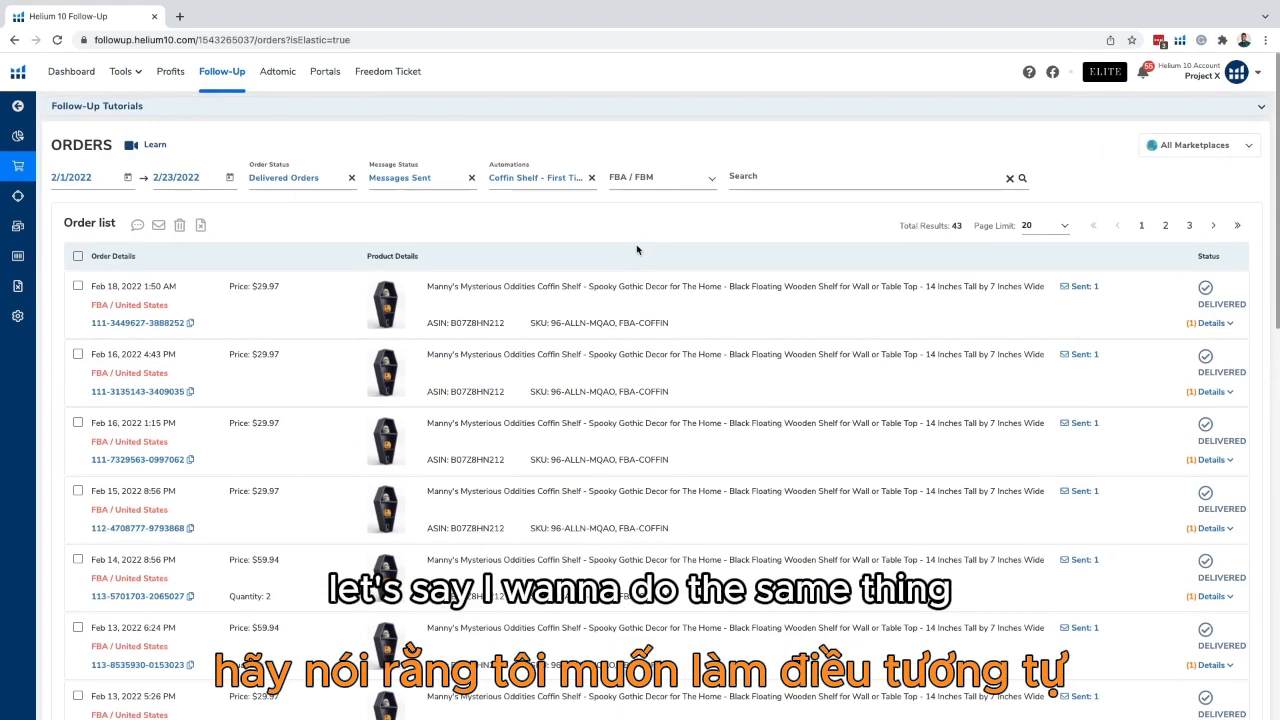
- Clear the automation filter and change the message status filter from Messages Sent to Reviews Sent
left_click(591, 178)
left_click(449, 178)
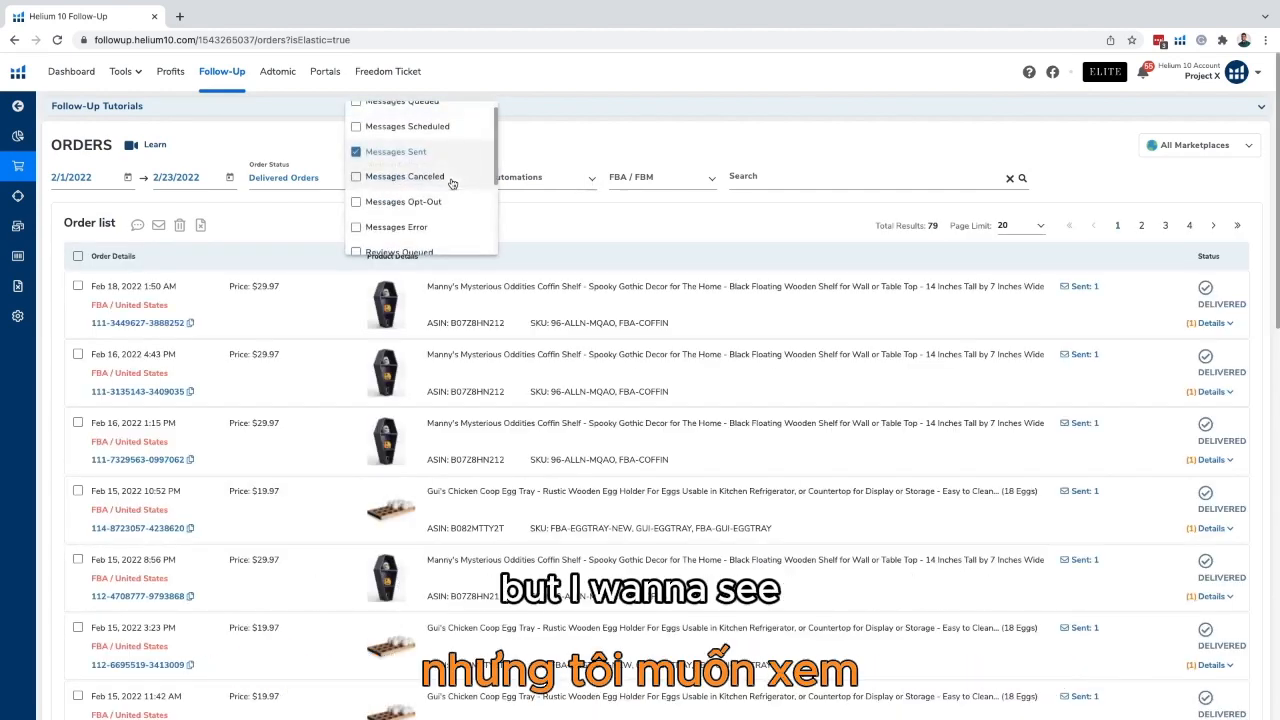
left_click(411, 158)
scroll(414, 205, "down", 3)
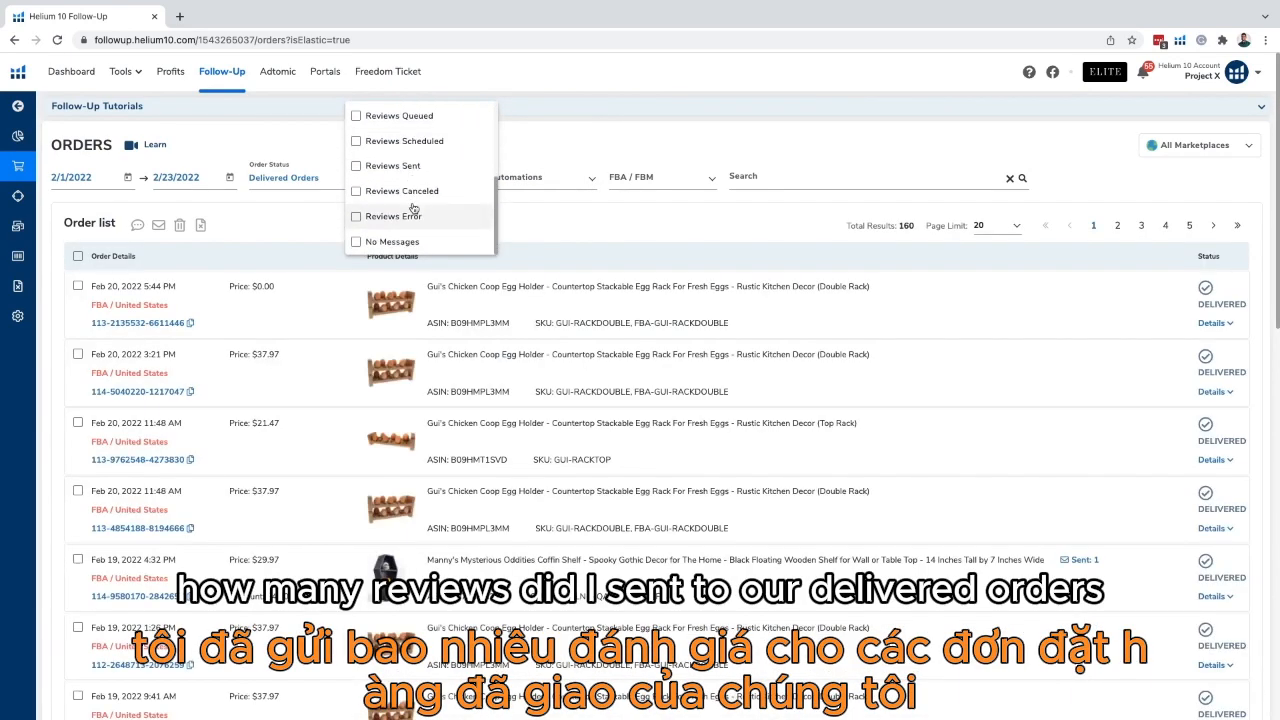
left_click(389, 174)
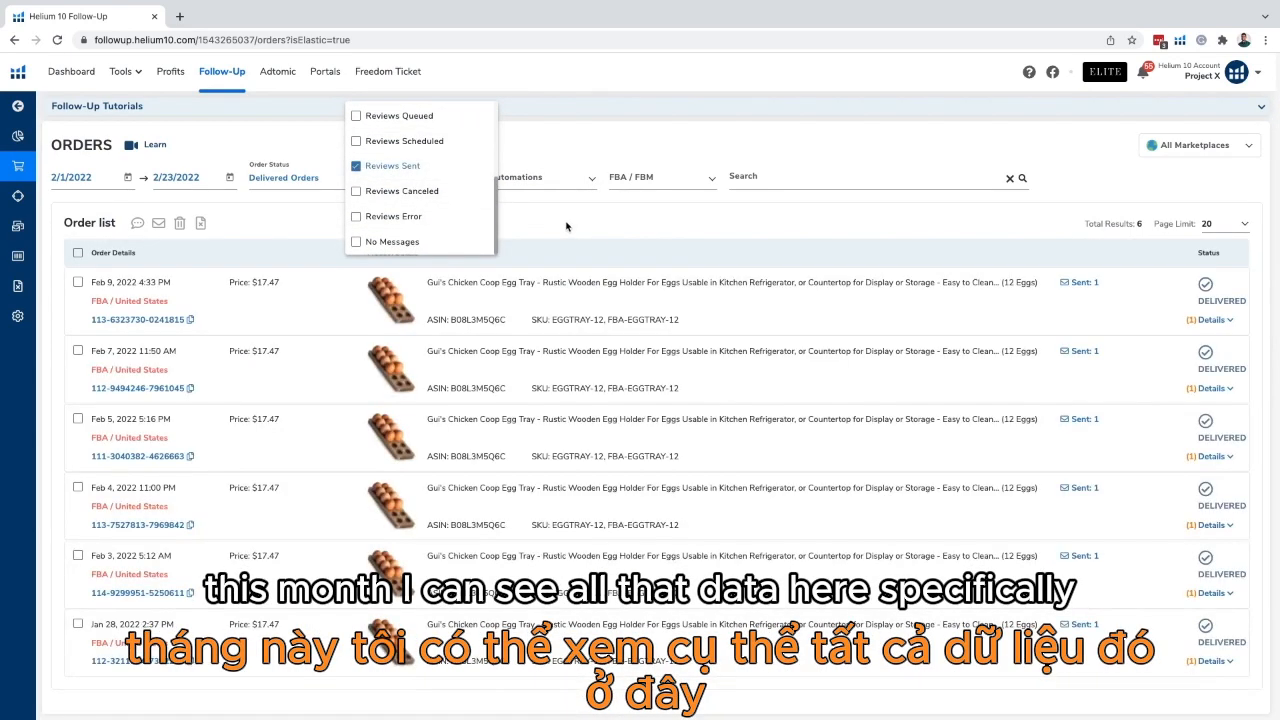
left_click(567, 229)
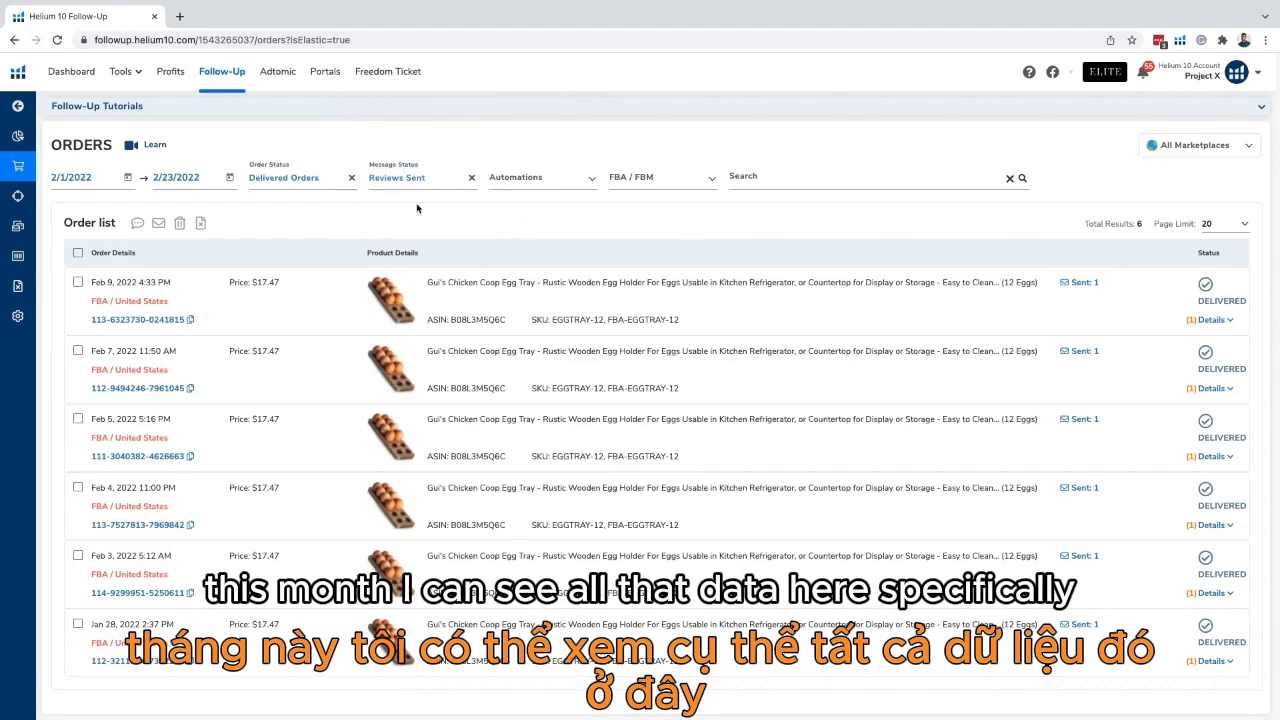
- Set the order list's start date to 12/1/2021
left_click(124, 180)
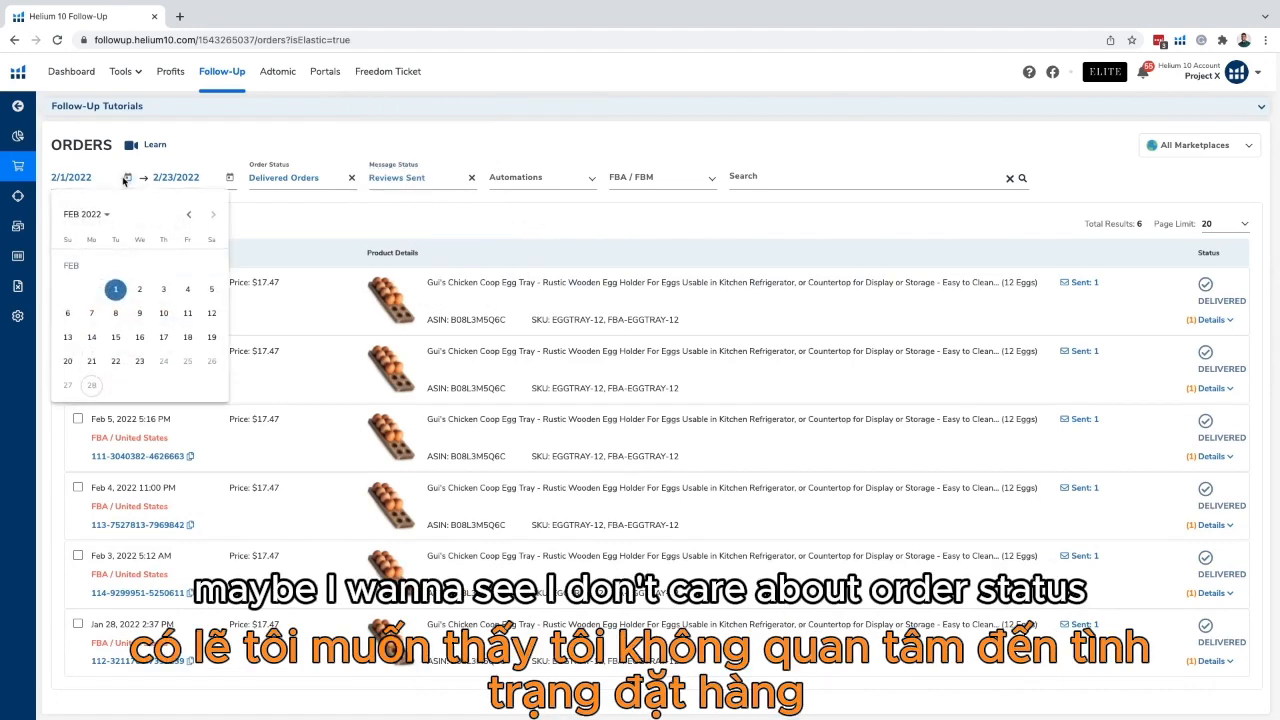
left_click(189, 218)
left_click(189, 218)
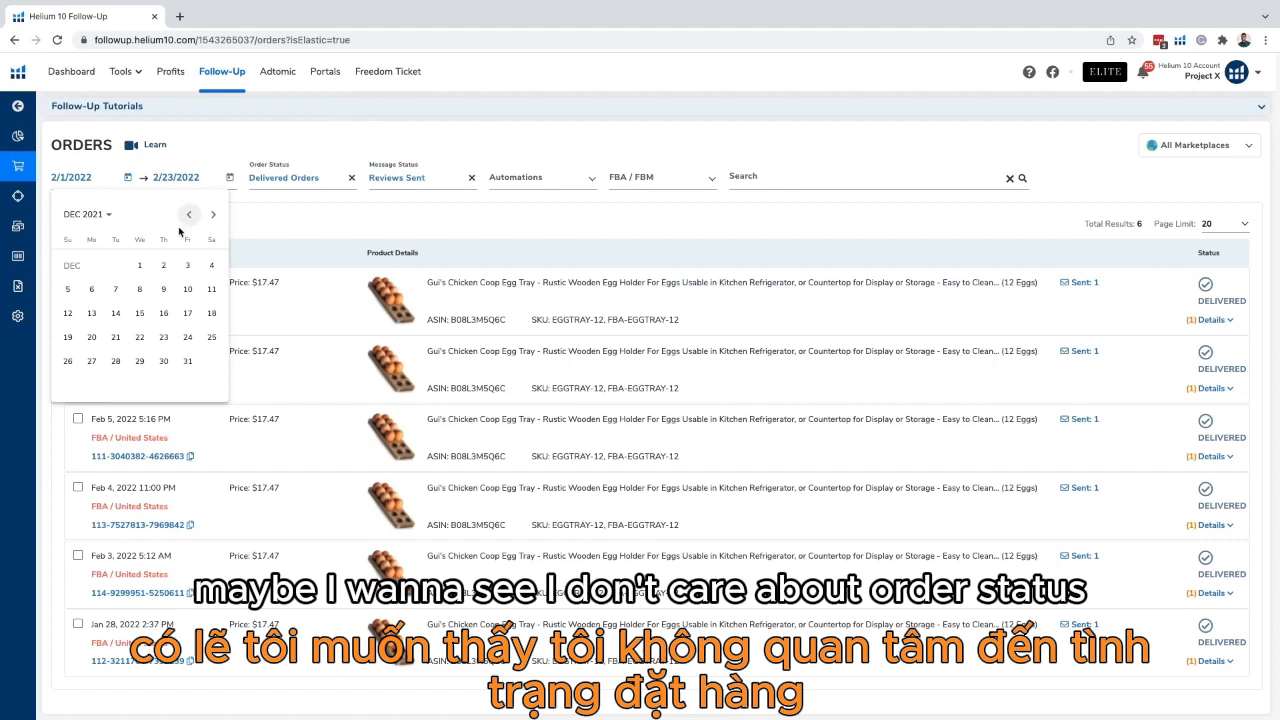
left_click(139, 265)
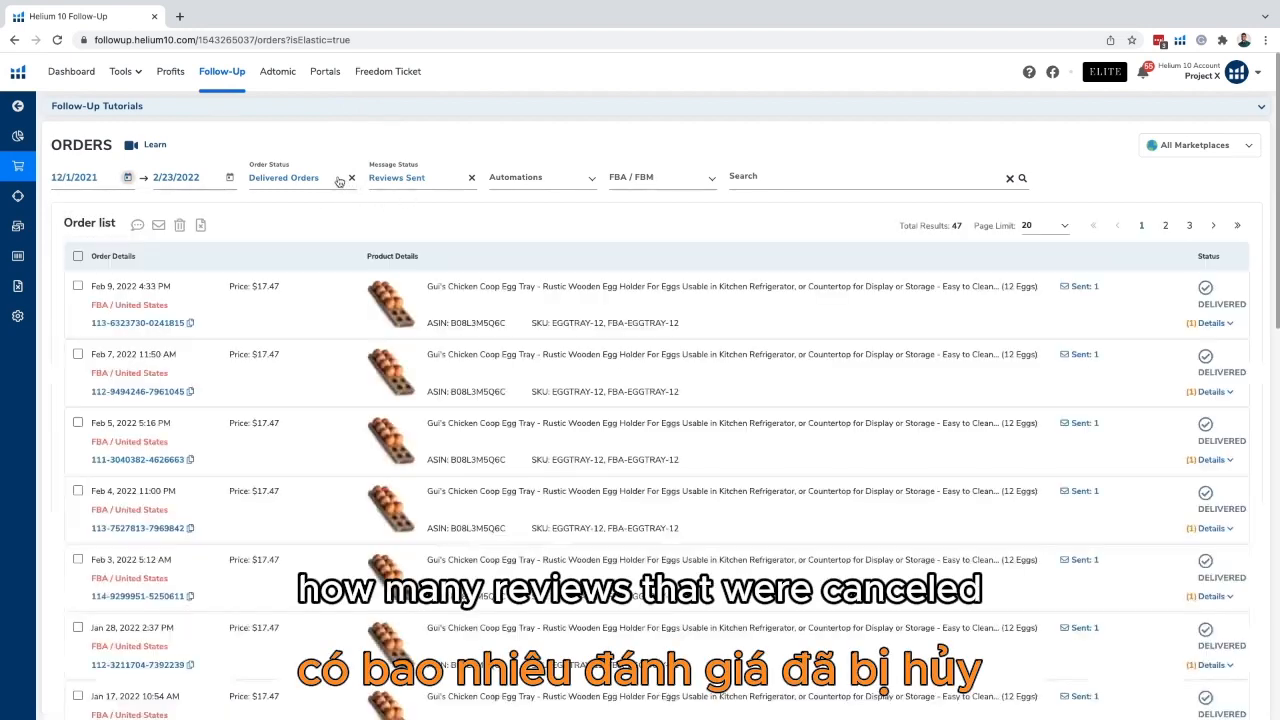
- Clear the order status filter and switch the message status filter from Reviews Sent to Reviews Canceled
left_click(351, 178)
left_click(440, 180)
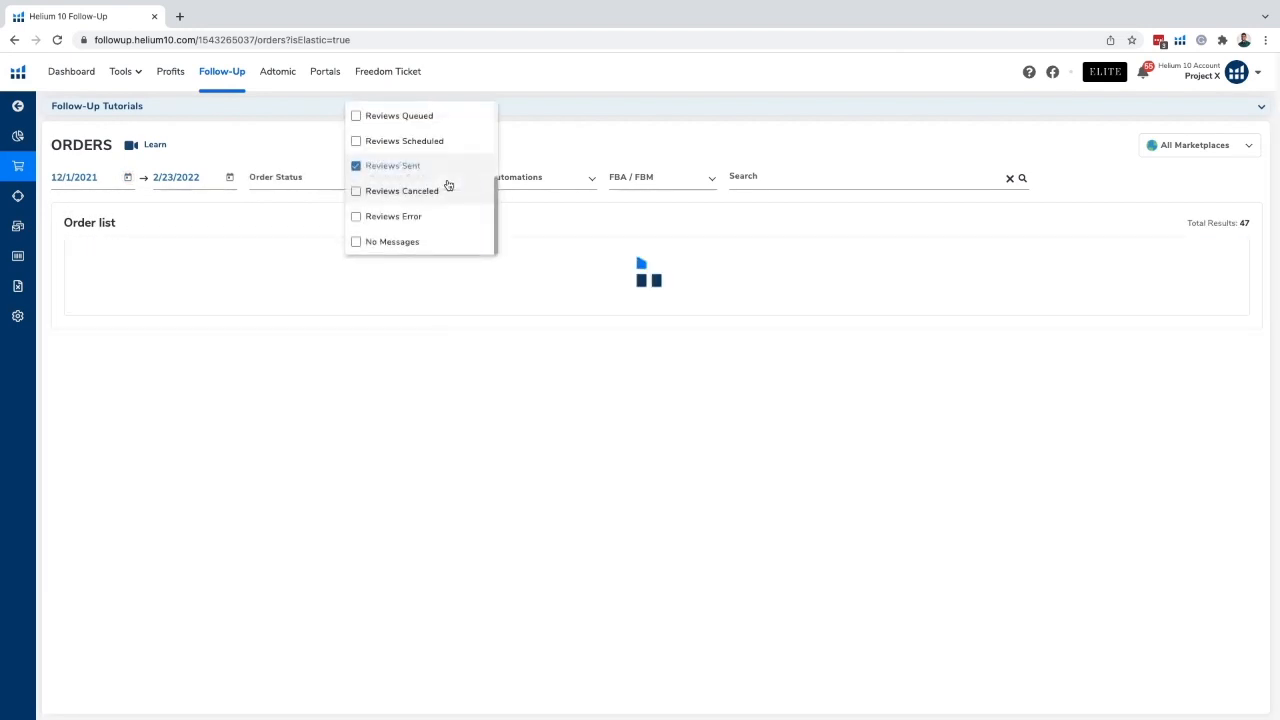
left_click(399, 191)
left_click(392, 169)
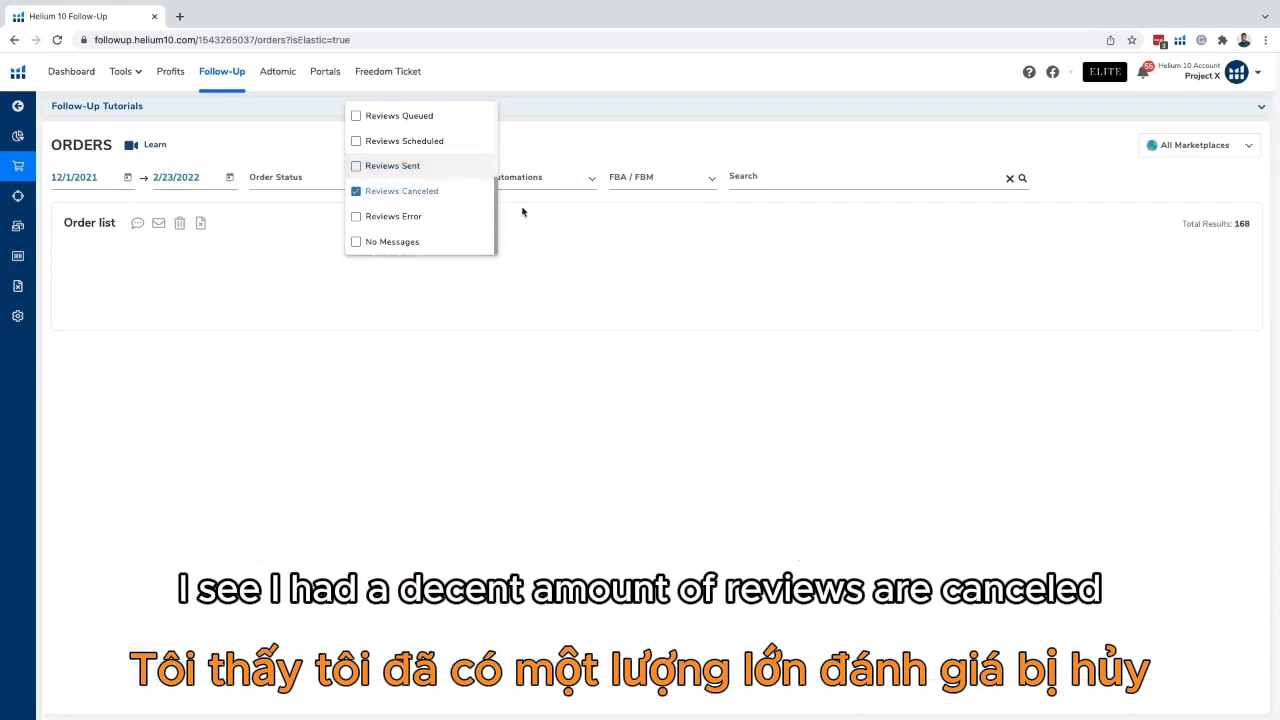
left_click(522, 212)
- Examine the message statuses of the orders with canceled review requests, including the blacklisted order from Dec 1, 2021
scroll(533, 284, "down", 3)
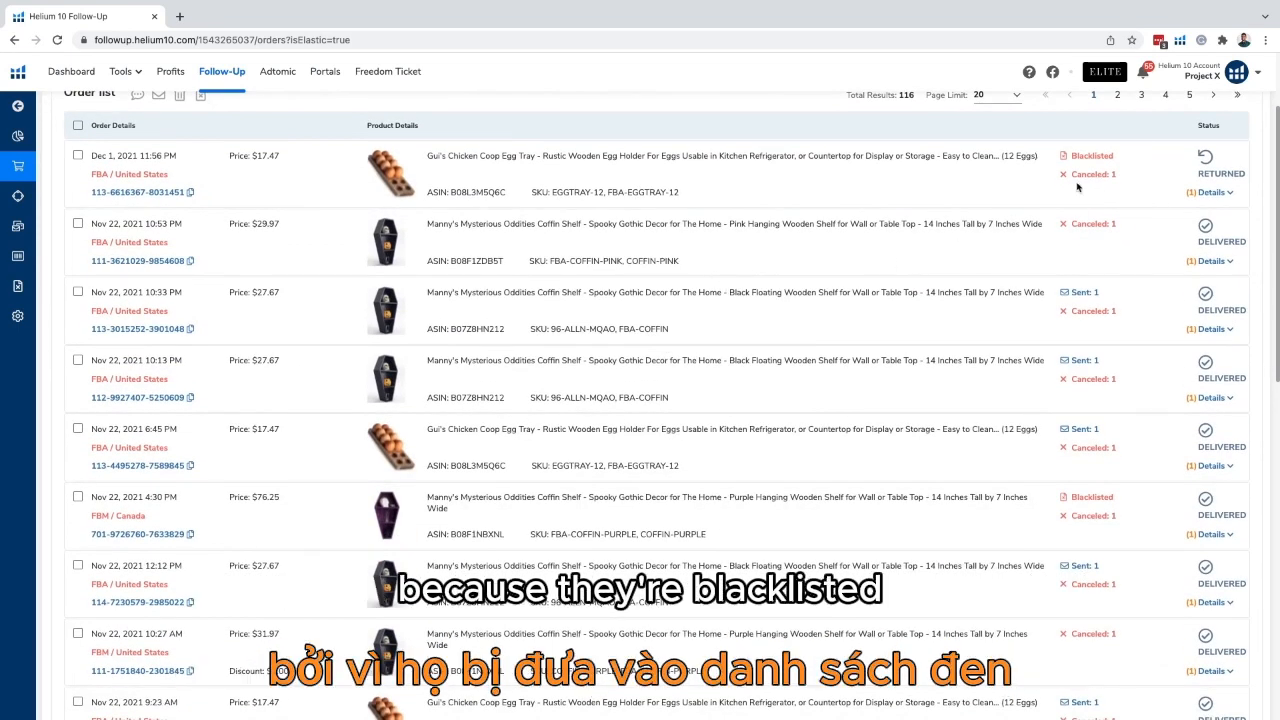
scroll(1097, 172, "up", 2)
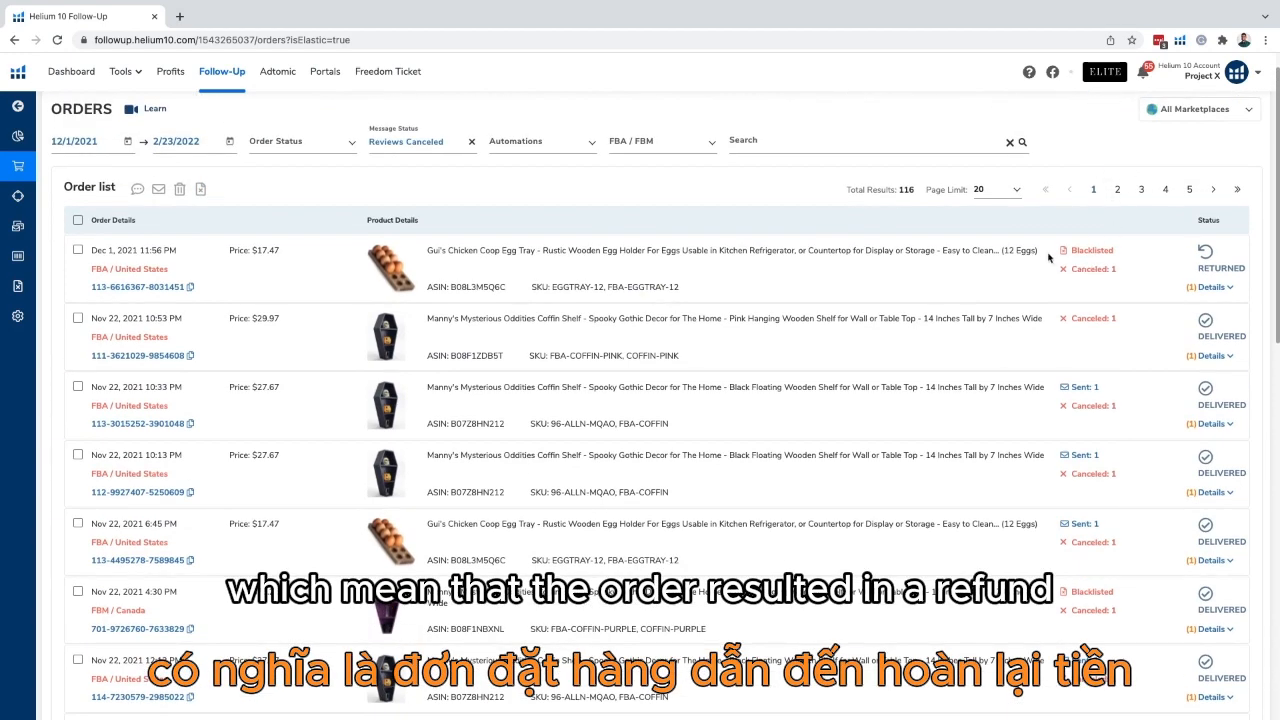
left_click_drag(1120, 256, 1043, 256)
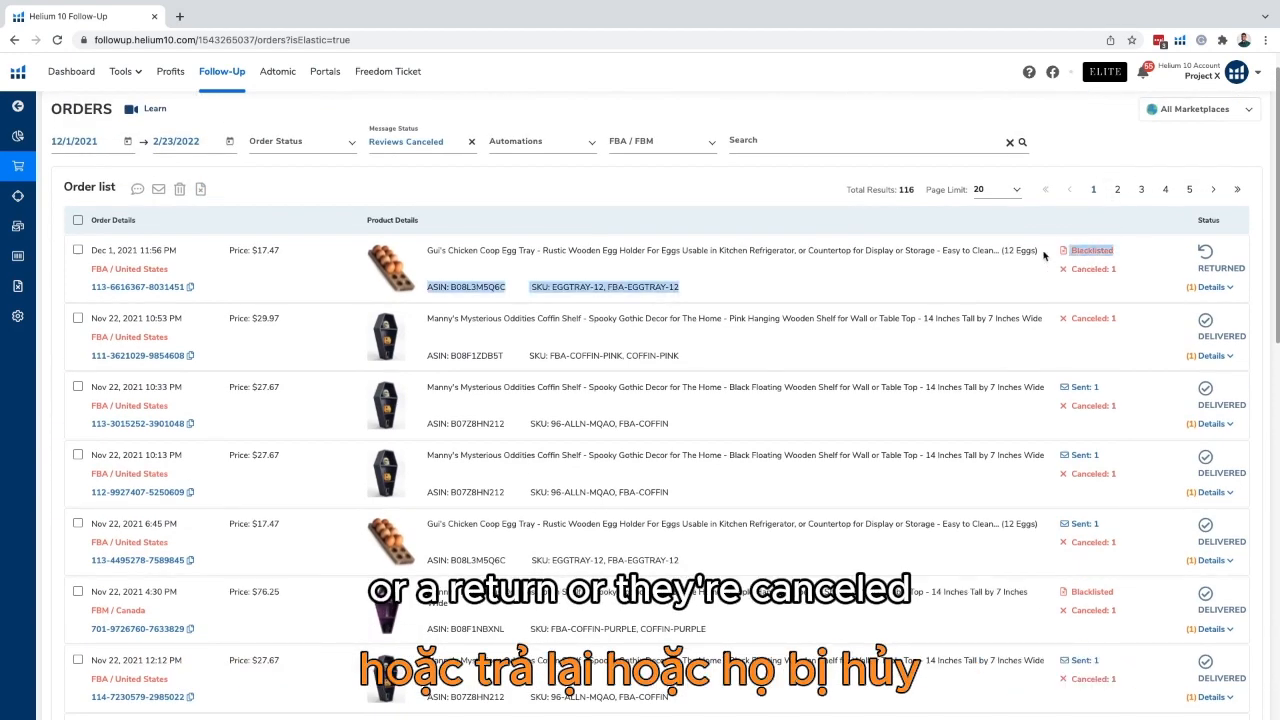
left_click(1134, 265)
scroll(1100, 265, "down", 3)
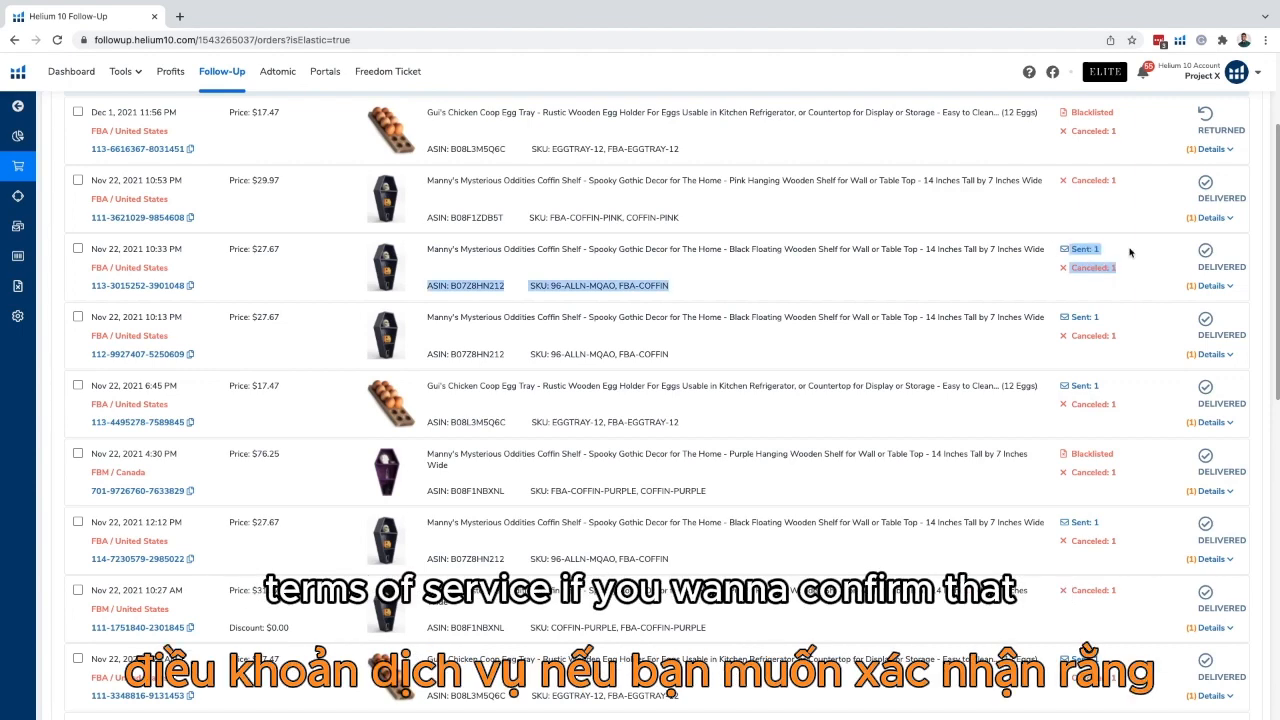
- View the message details of the coffin shelf order from Nov 22, 2021 10:33 PM, checking why its review request was canceled
left_click(1213, 286)
scroll(551, 304, "down", 1)
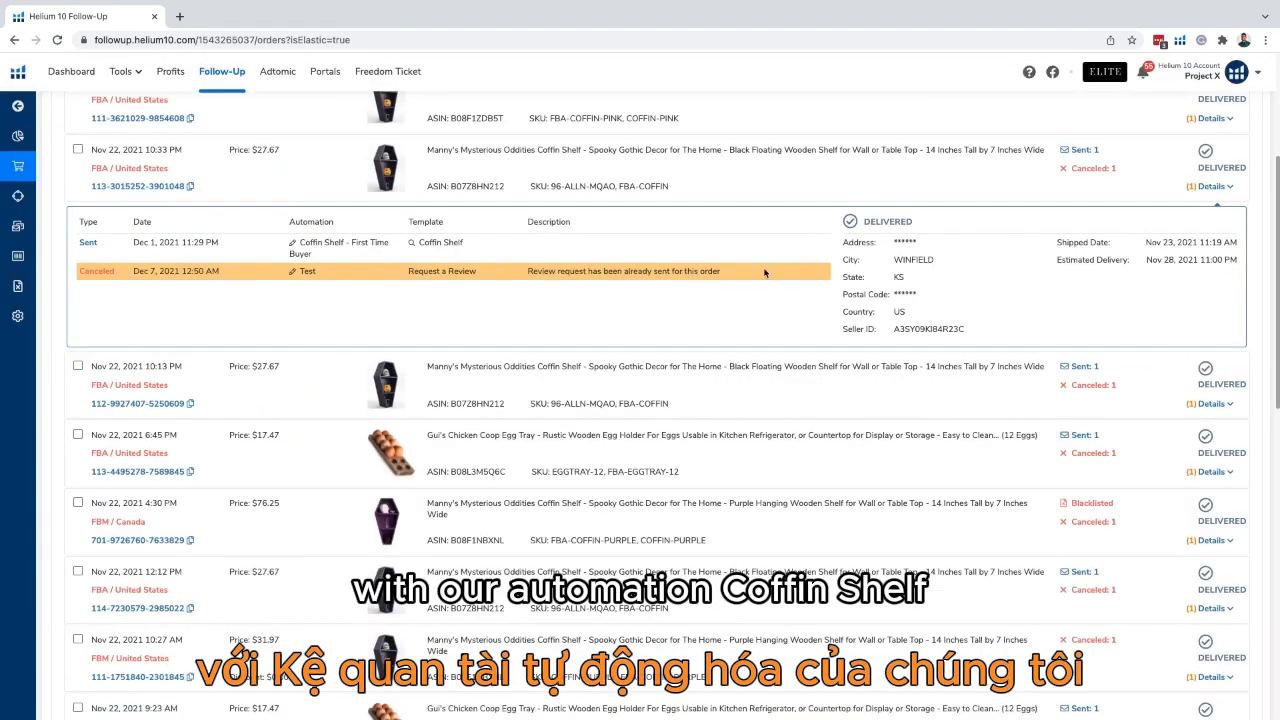
scroll(766, 272, "up", 3)
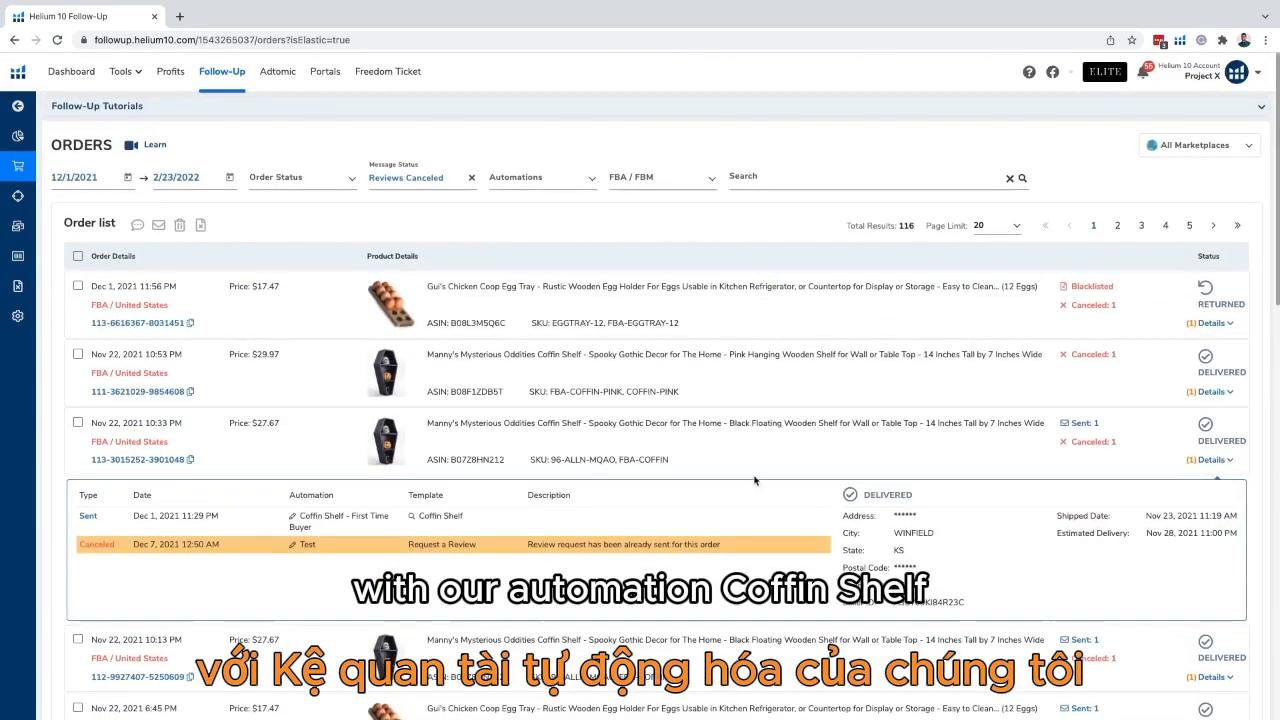
scroll(441, 449, "down", 1)
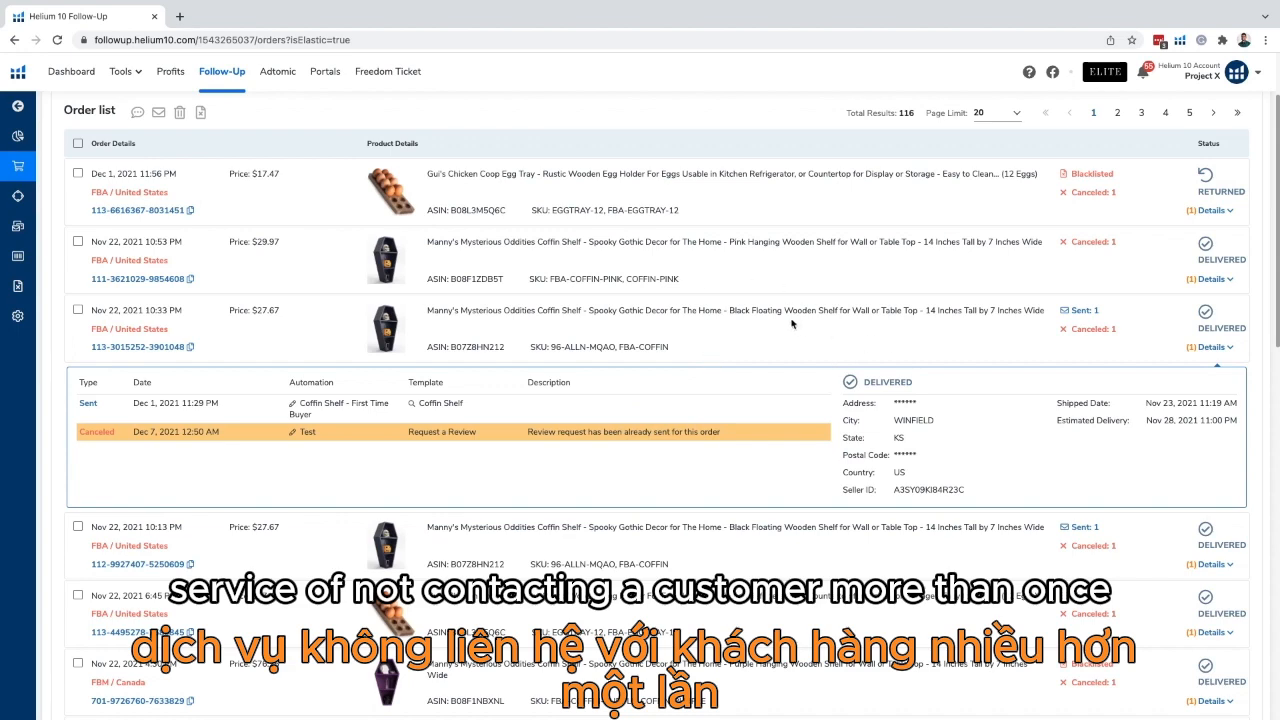
left_click(1212, 347)
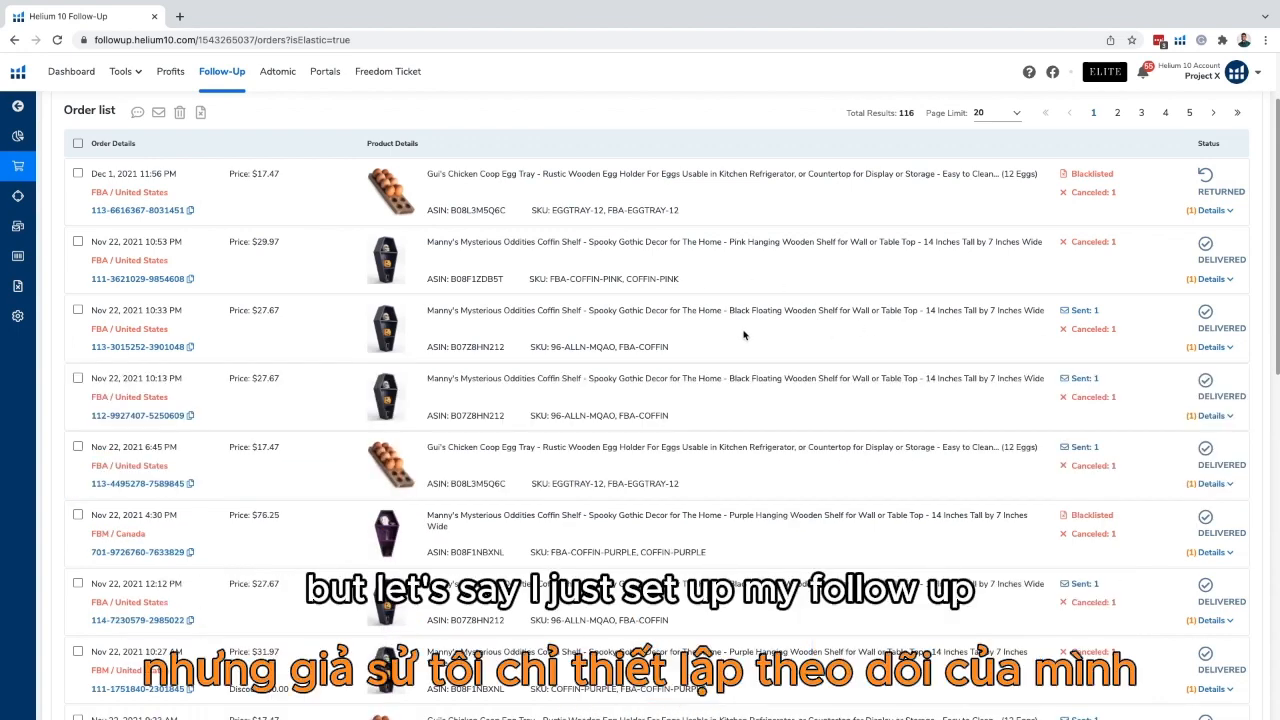
scroll(735, 345, "up", 1)
scroll(540, 350, "up", 1)
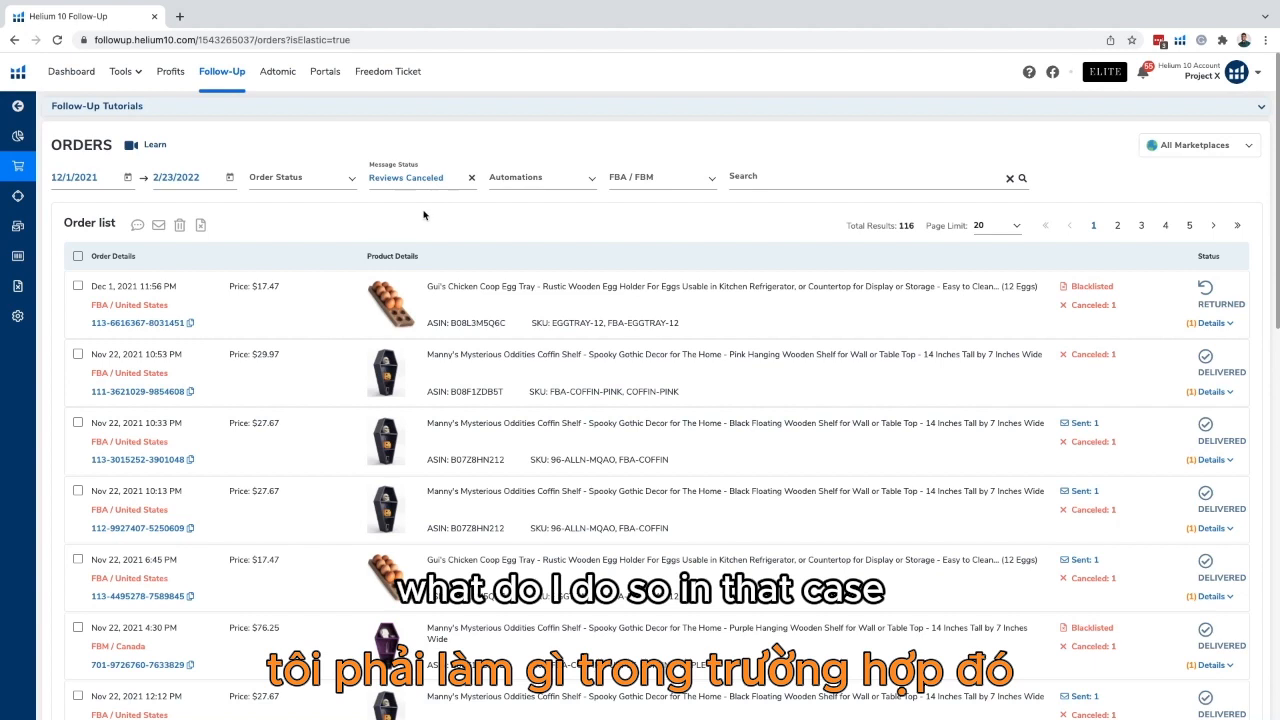
- Clear the message status filter and show only Delivered Orders in the order list
left_click(469, 178)
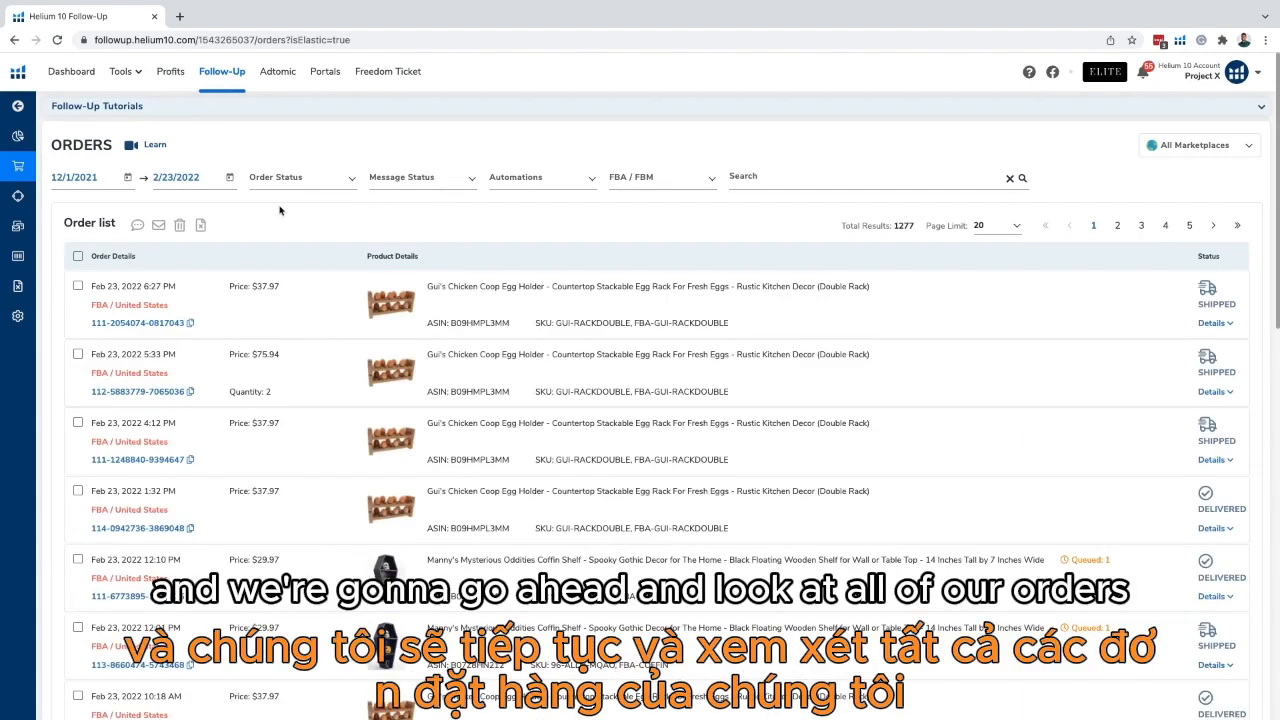
left_click(78, 256)
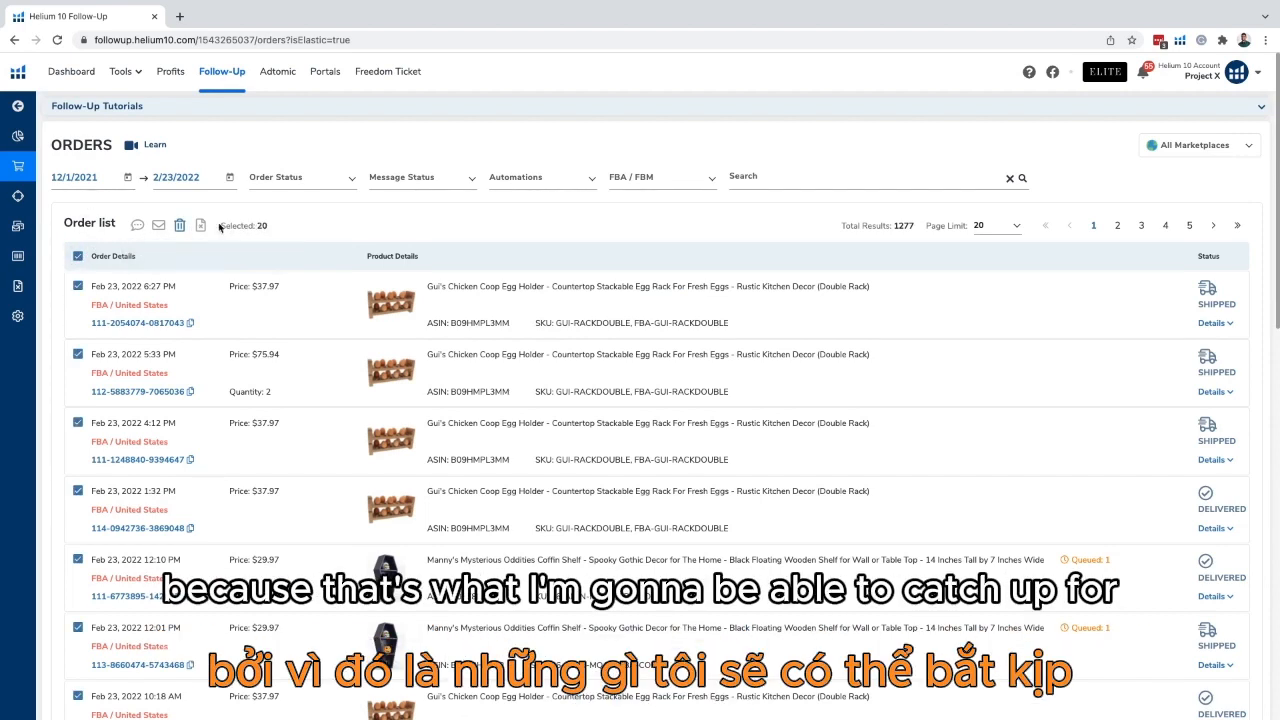
left_click(272, 180)
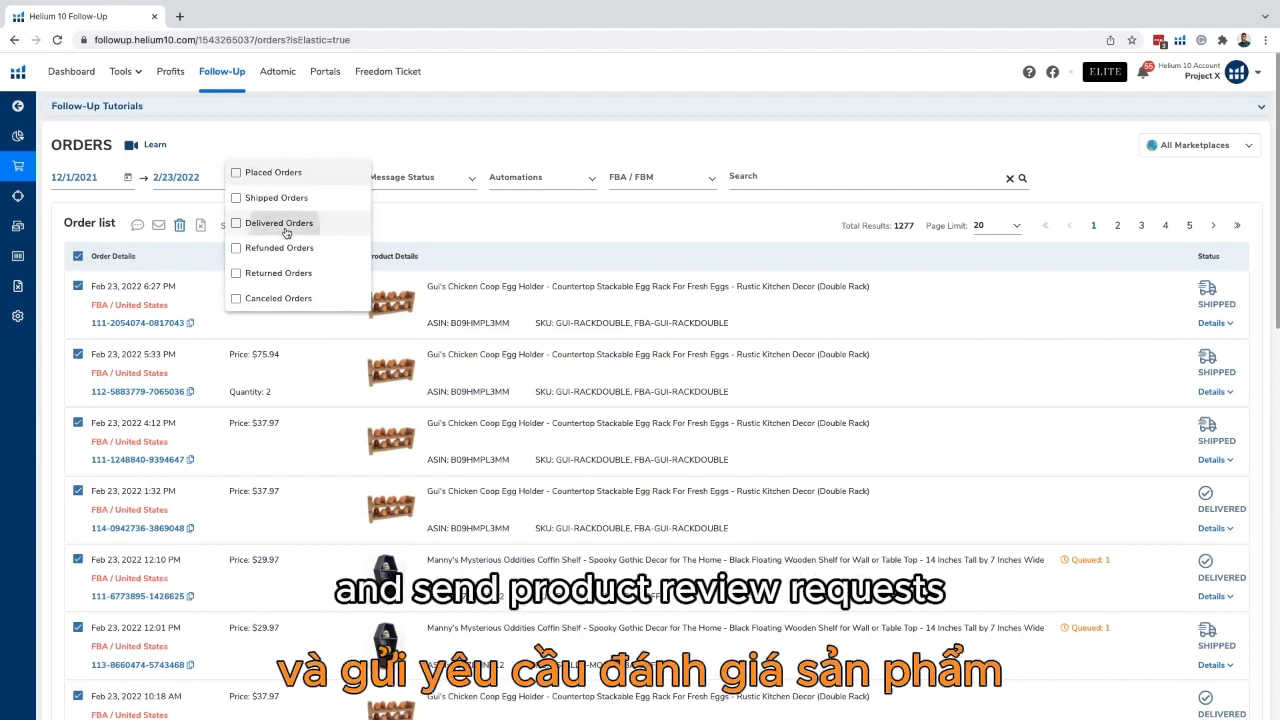
left_click(295, 229)
left_click(410, 220)
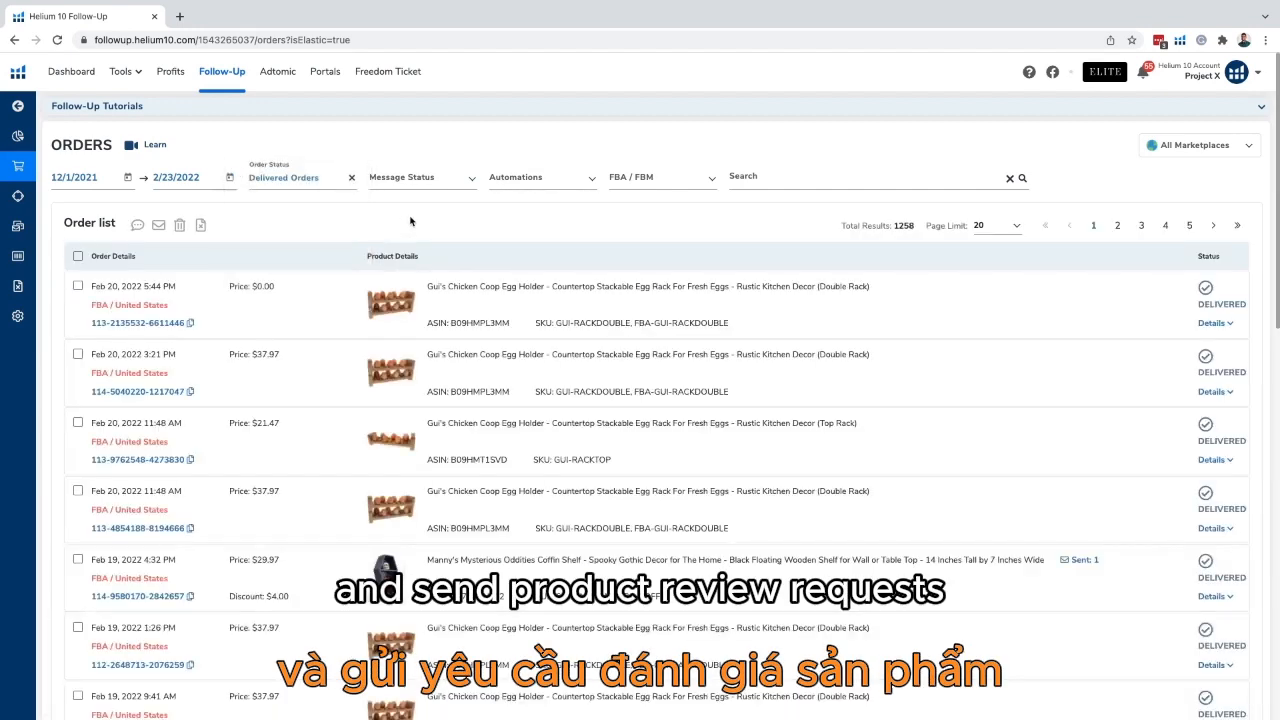
- Set the start date of the order filter to 2/1/2022
left_click(133, 183)
left_click(194, 211)
left_click(194, 211)
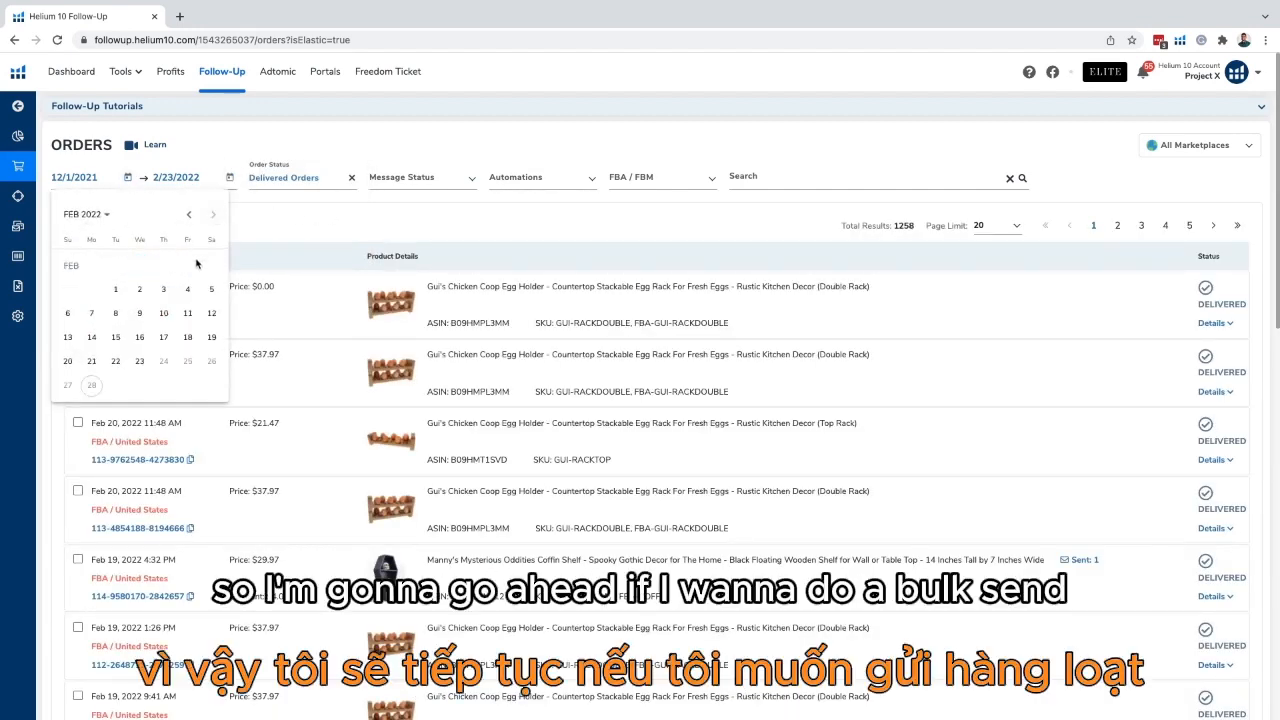
left_click(114, 289)
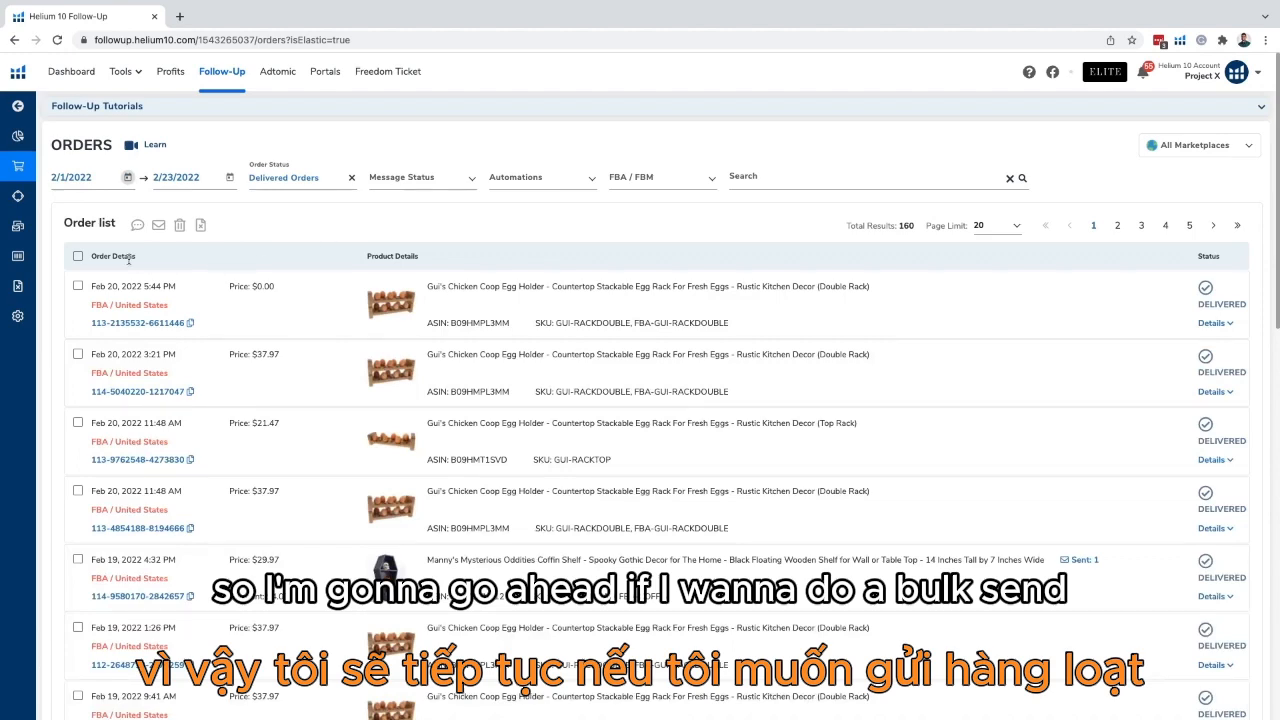
- Select all orders on the page and examine the eligibility notes of the bulk Request a Review & Seller Feedback, without sending it
left_click(78, 257)
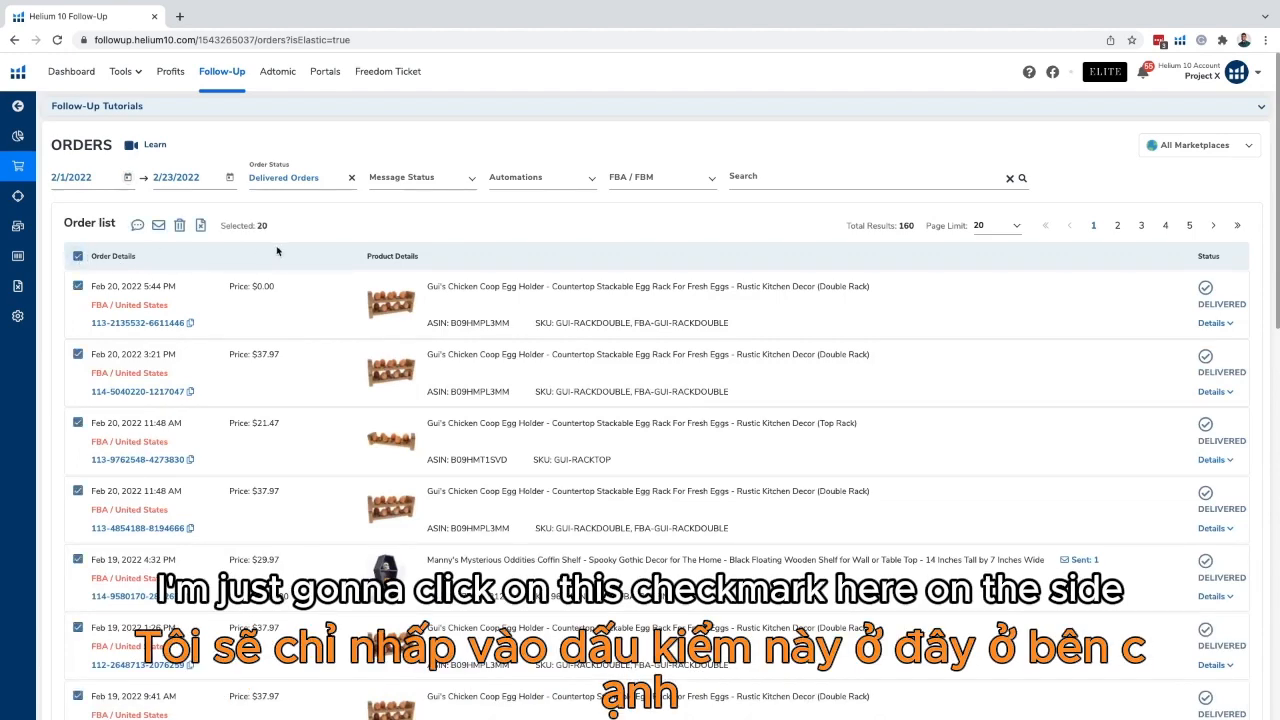
left_click(139, 228)
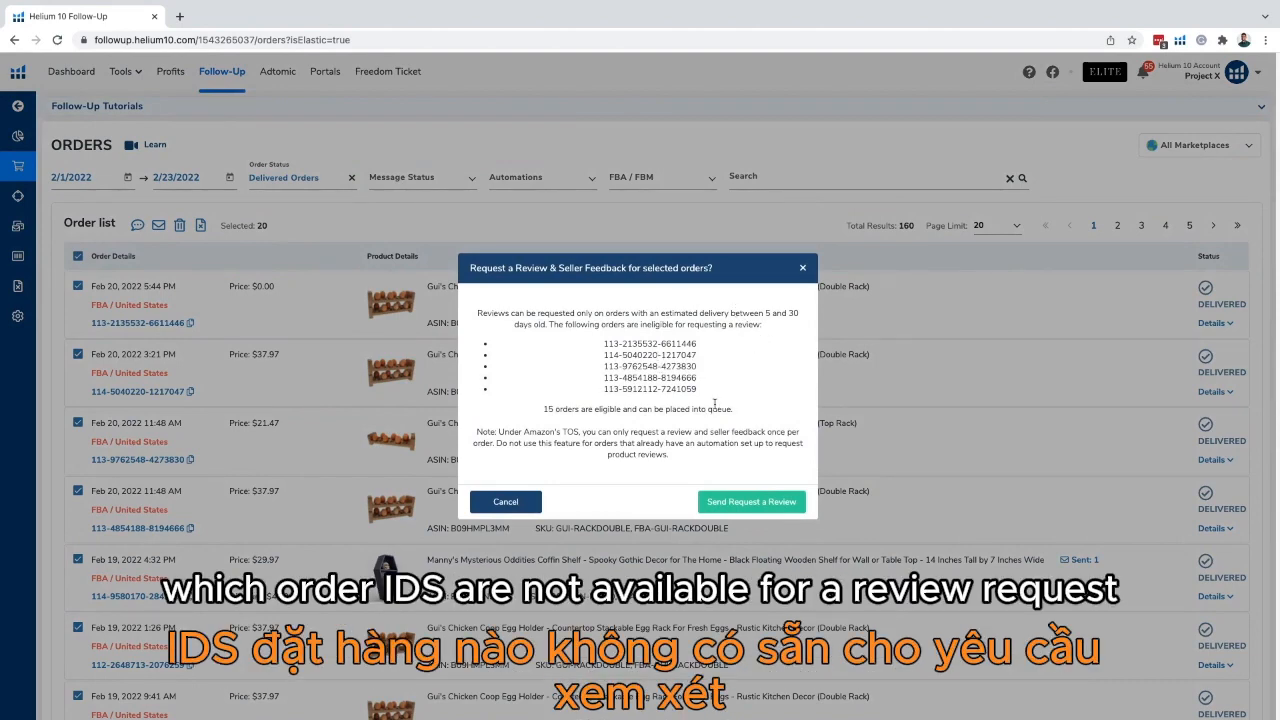
left_click_drag(735, 415, 480, 310)
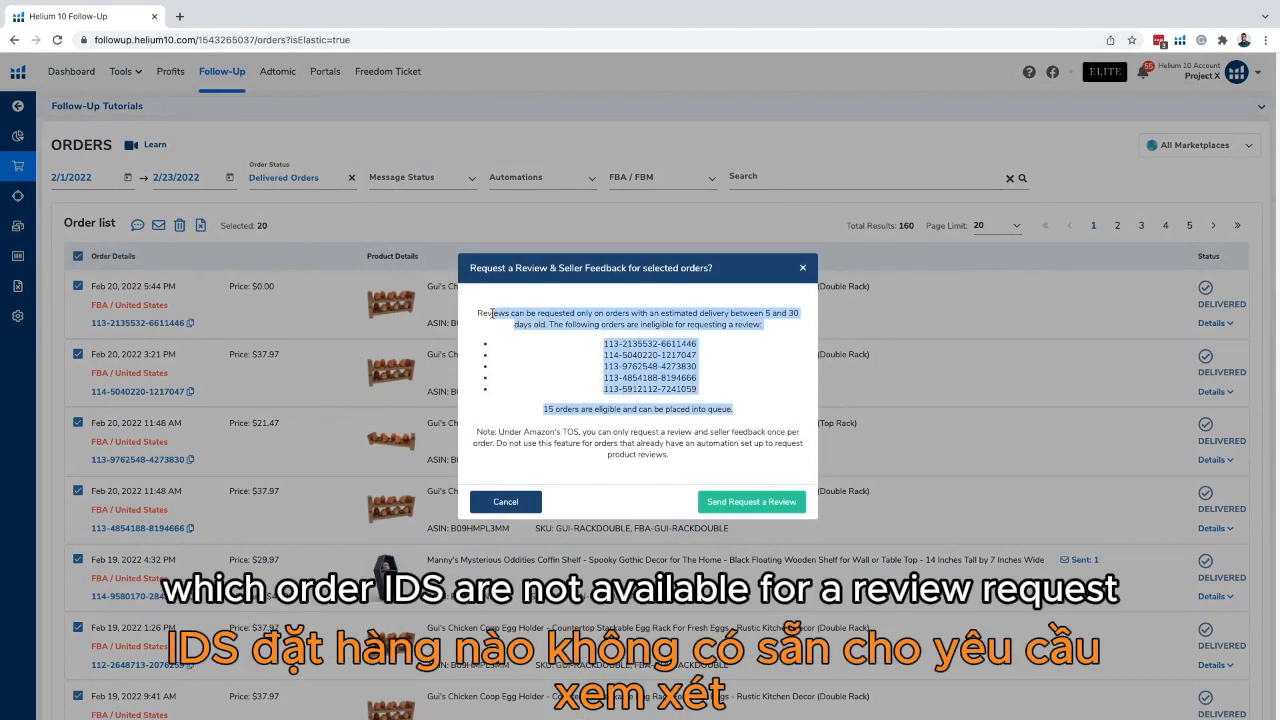
left_click(778, 372)
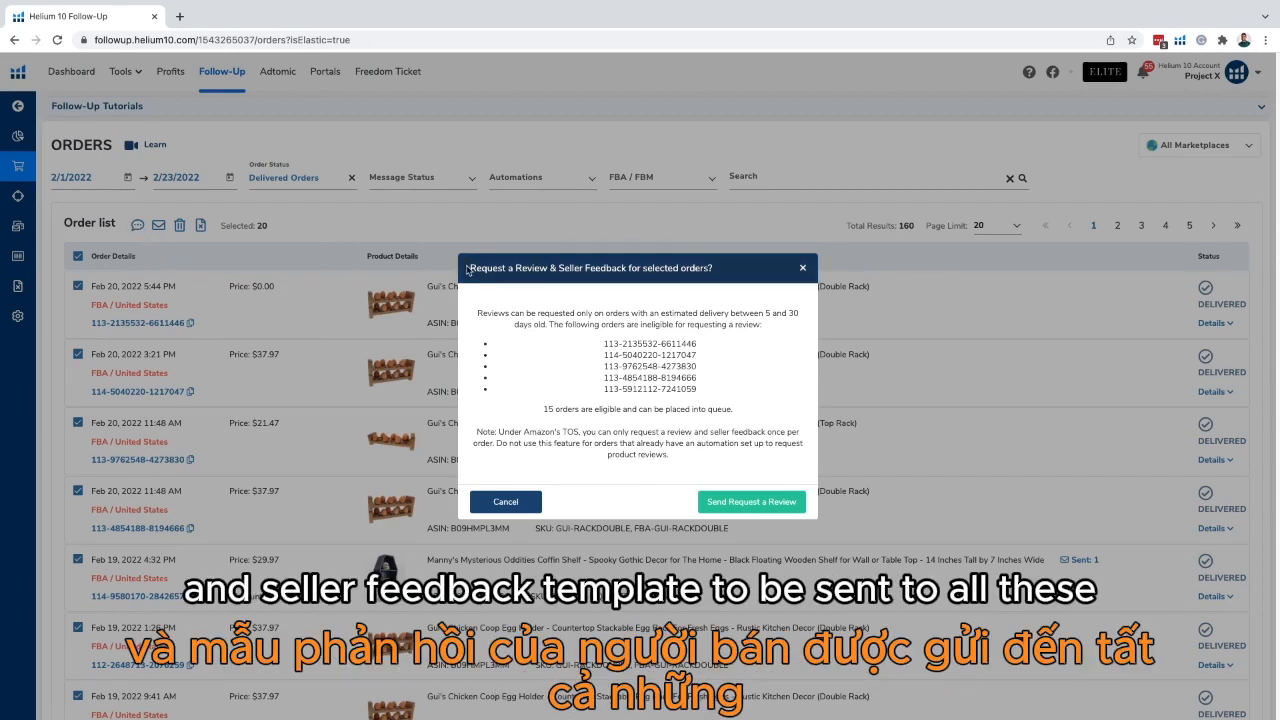
left_click_drag(467, 269, 720, 272)
left_click(725, 342)
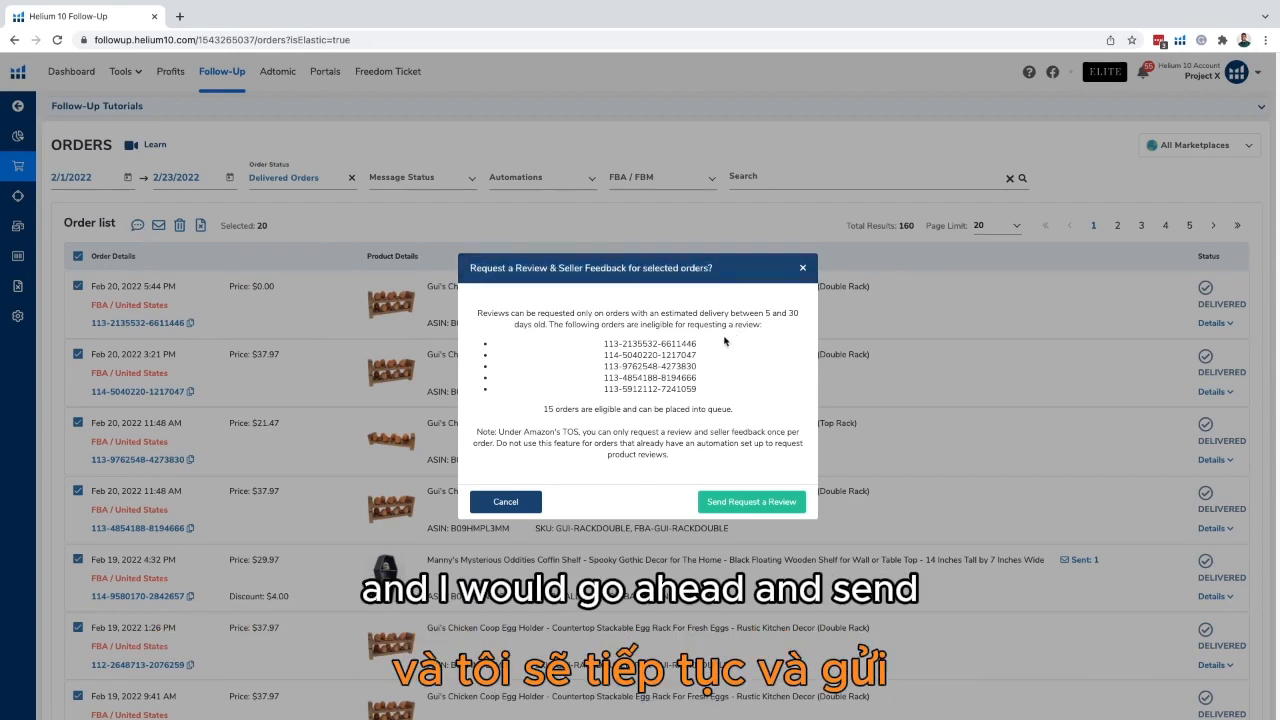
left_click(802, 269)
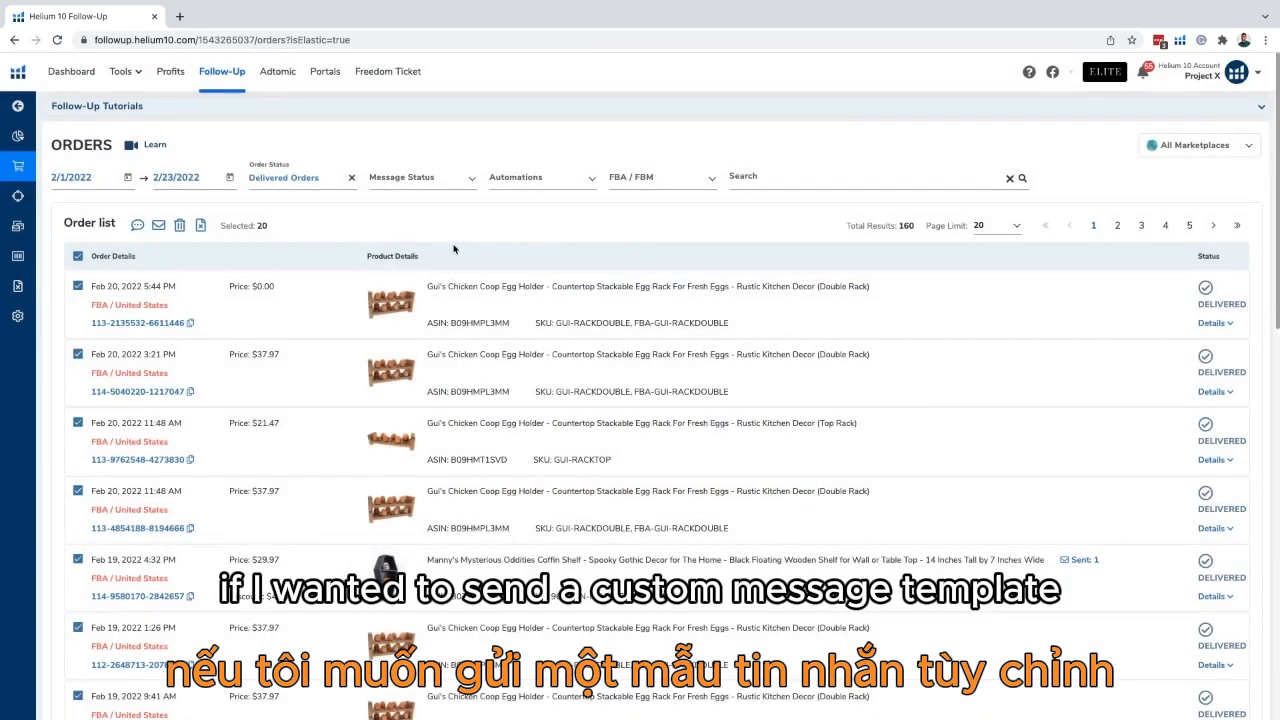
- Reselect all orders on the page, choose the Coffin Shelf template for a bulk email, and close it without confirming
left_click(79, 257)
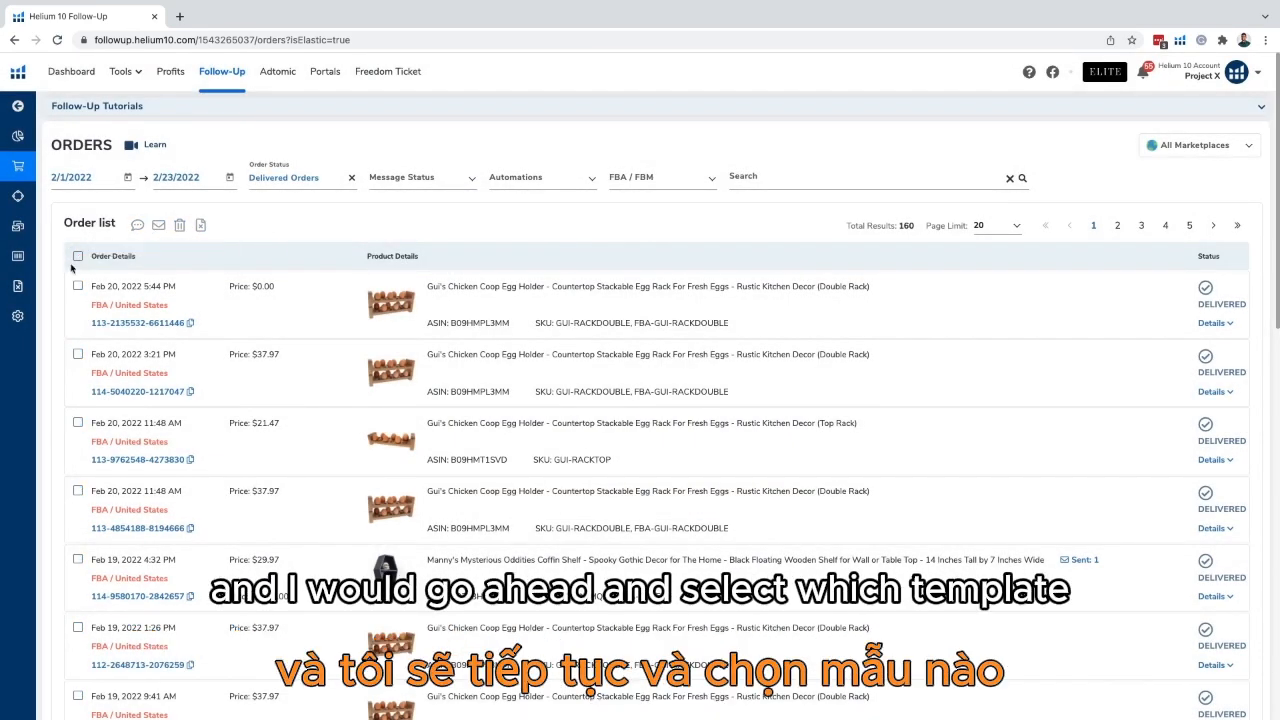
left_click(78, 256)
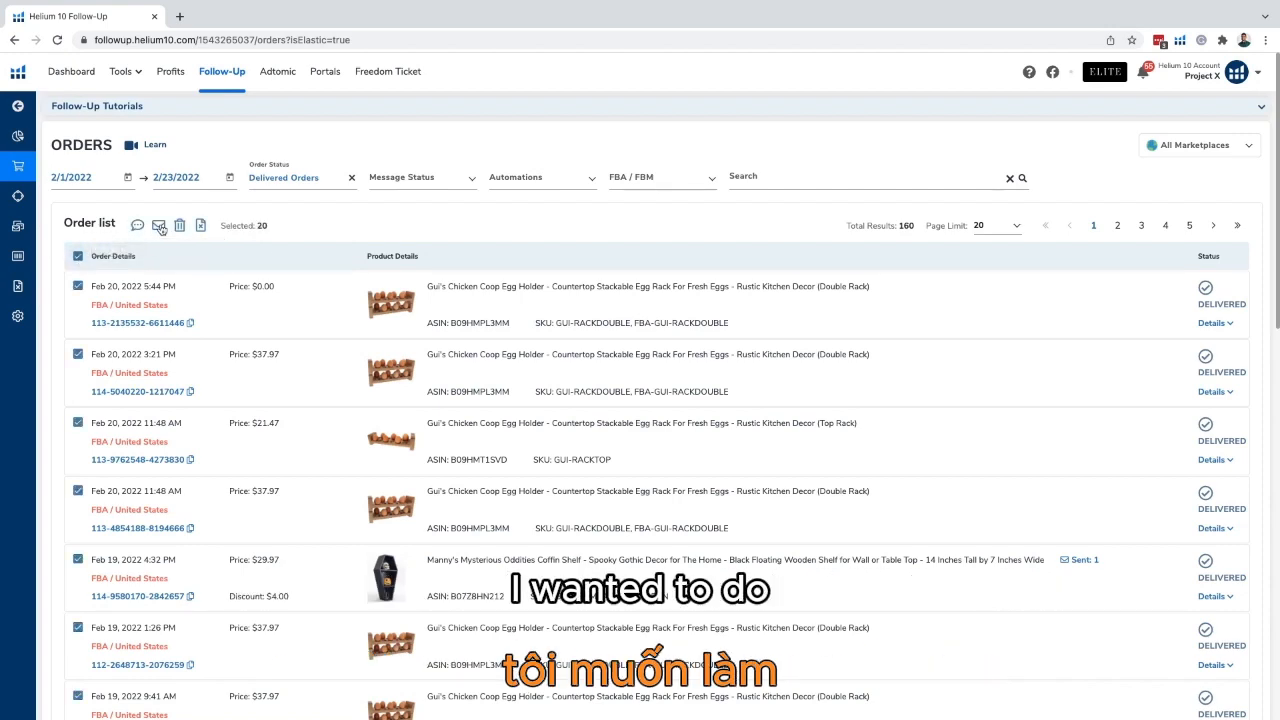
left_click(159, 227)
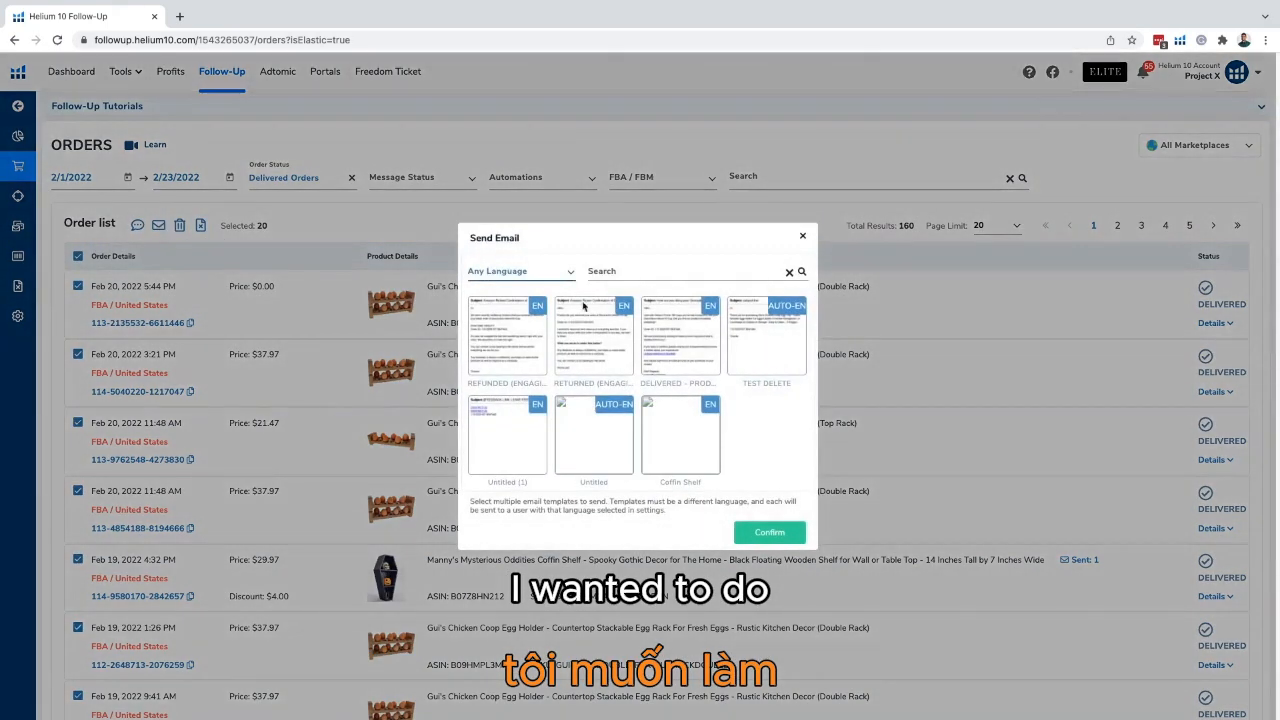
left_click(675, 432)
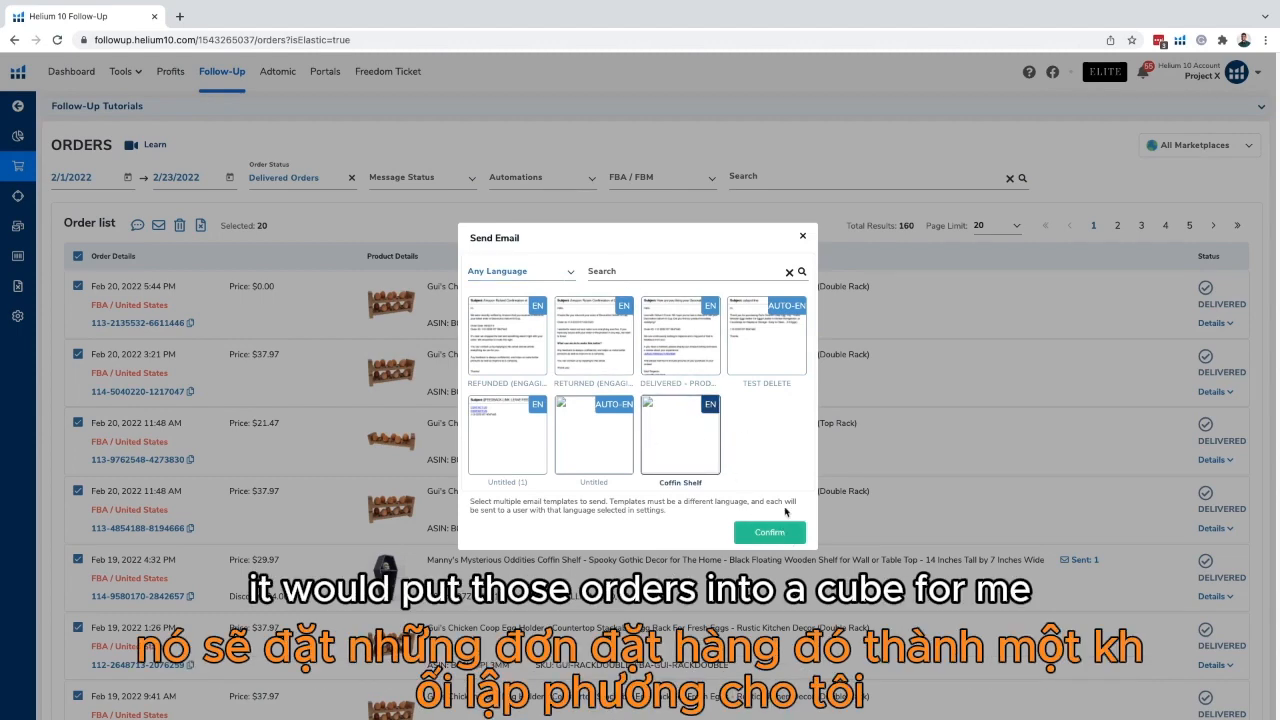
left_click(802, 238)
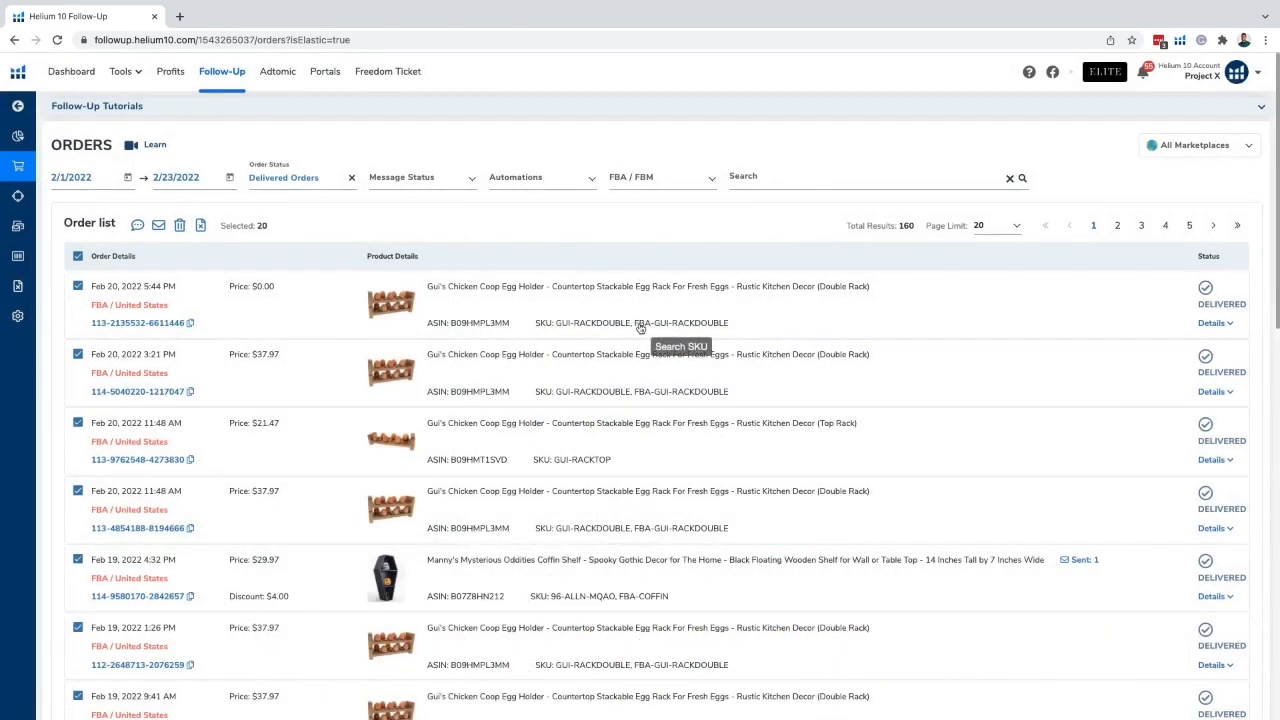
- Select only the three newest orders and the Feb 19, 2022 4:32 PM coffin shelf order, and clear the selection again
scroll(745, 375, "down", 2)
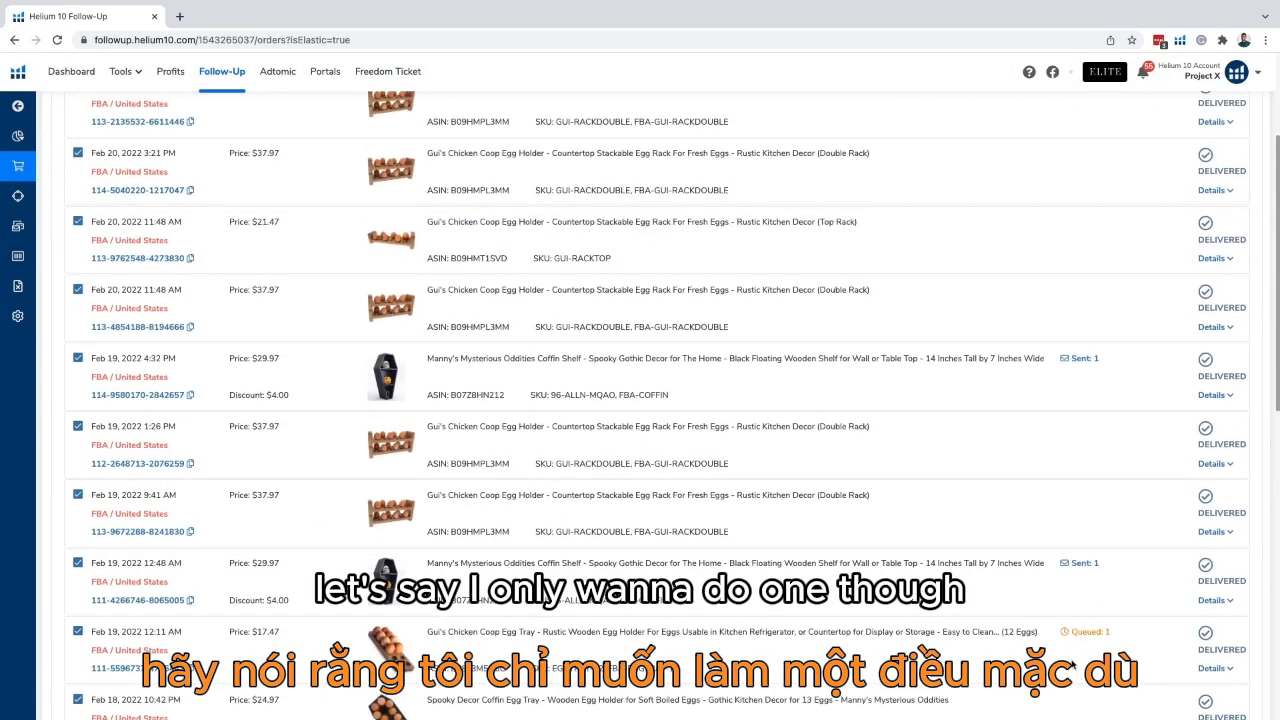
scroll(312, 229, "up", 2)
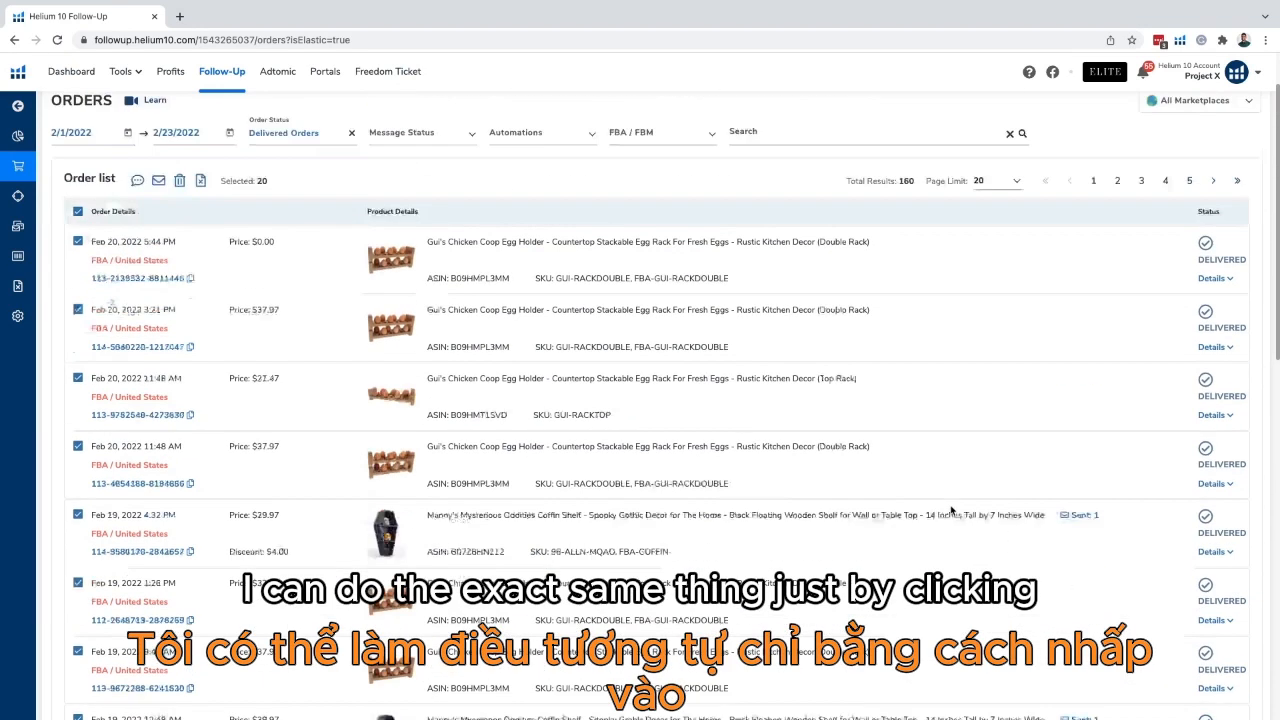
left_click(78, 256)
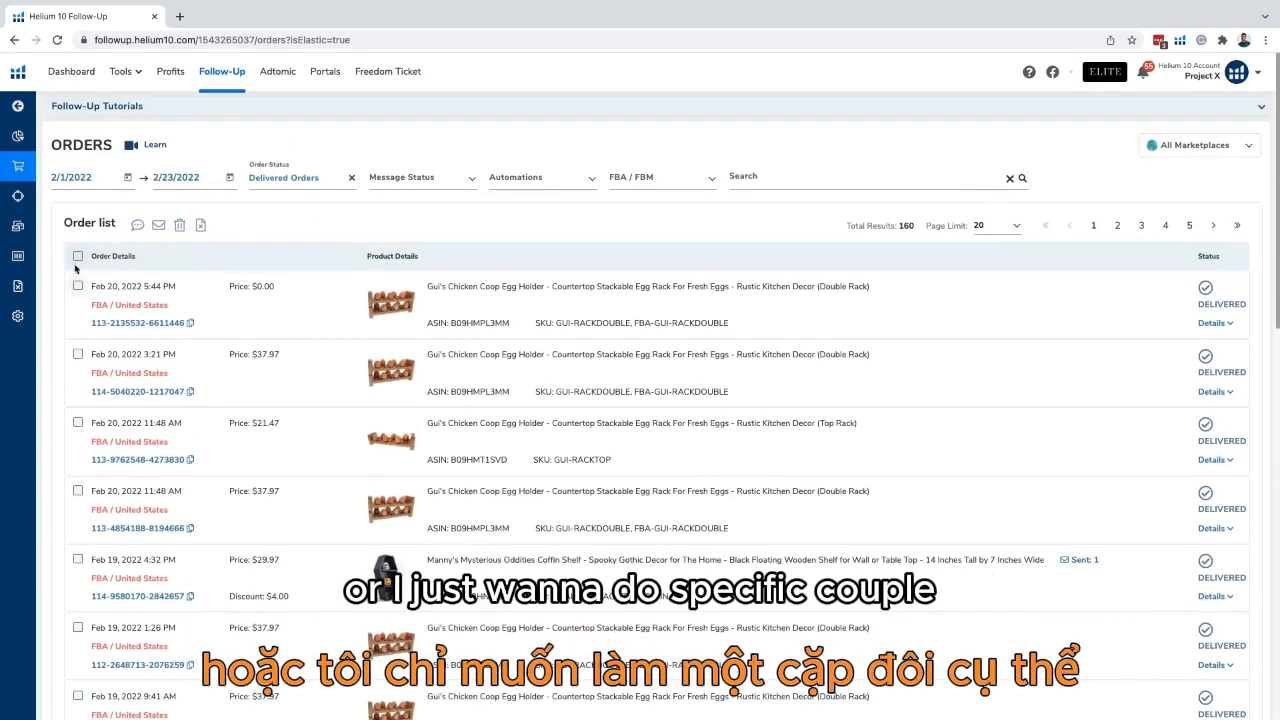
left_click(78, 287)
left_click(78, 355)
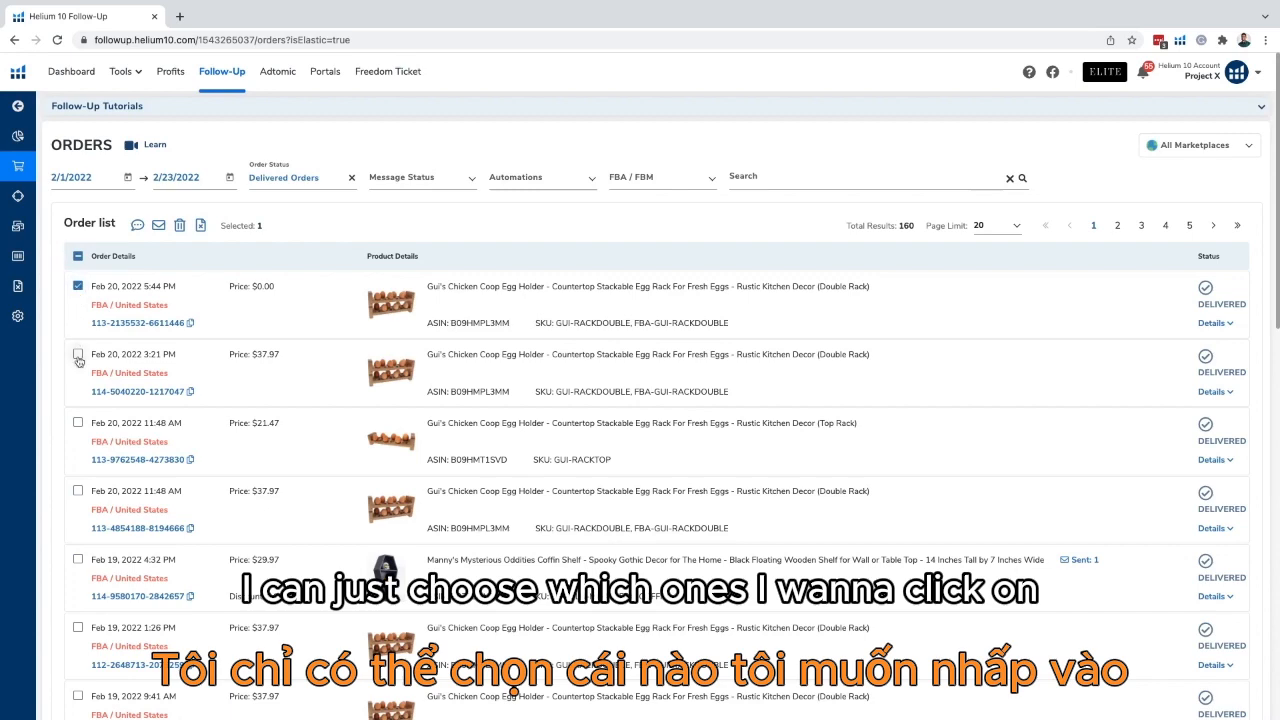
left_click(79, 423)
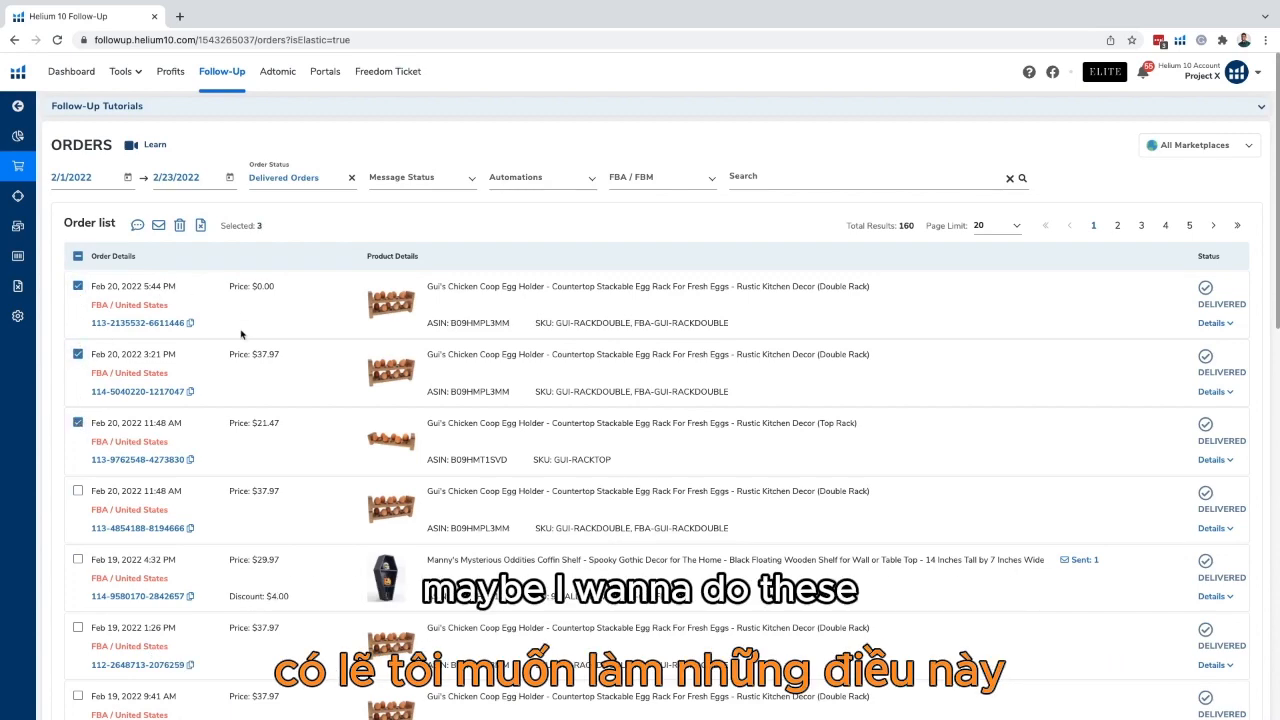
scroll(120, 450, "down", 1)
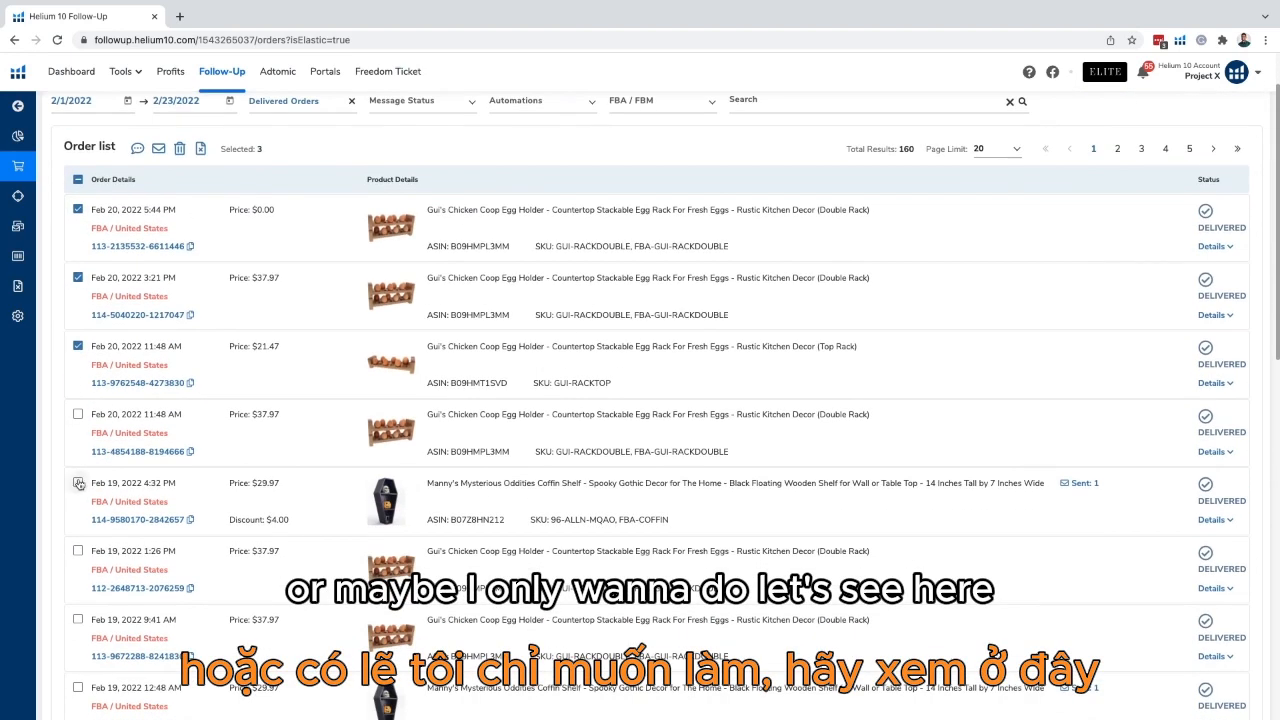
left_click(78, 483)
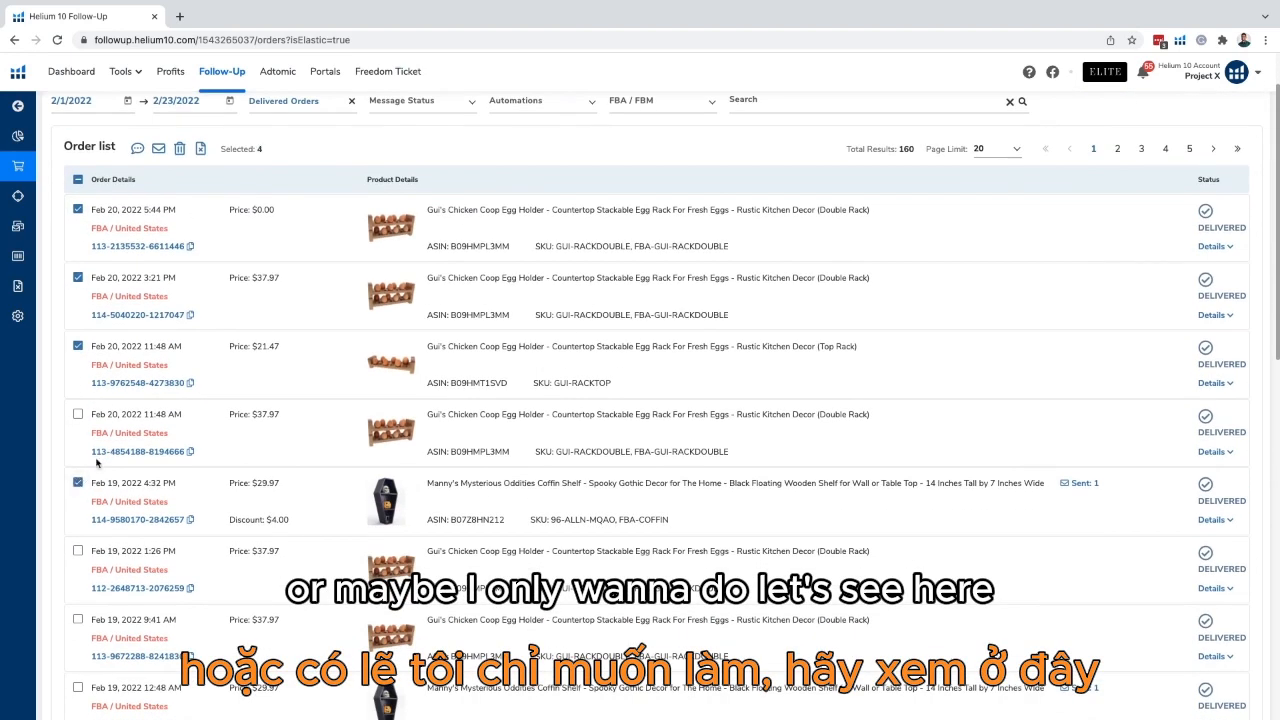
left_click(77, 181)
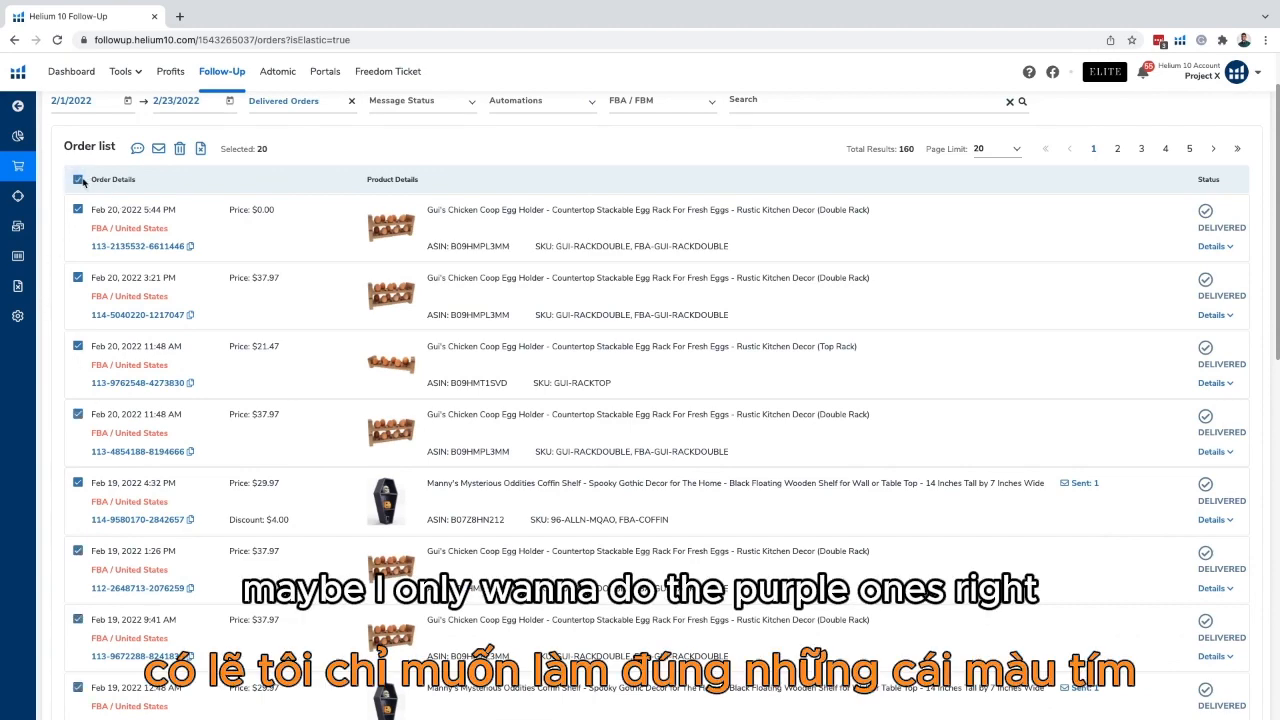
left_click(78, 180)
scroll(100, 180, "up", 1)
- Set the start date to 12/1/2021 and search the delivered orders for "purple"
left_click(127, 177)
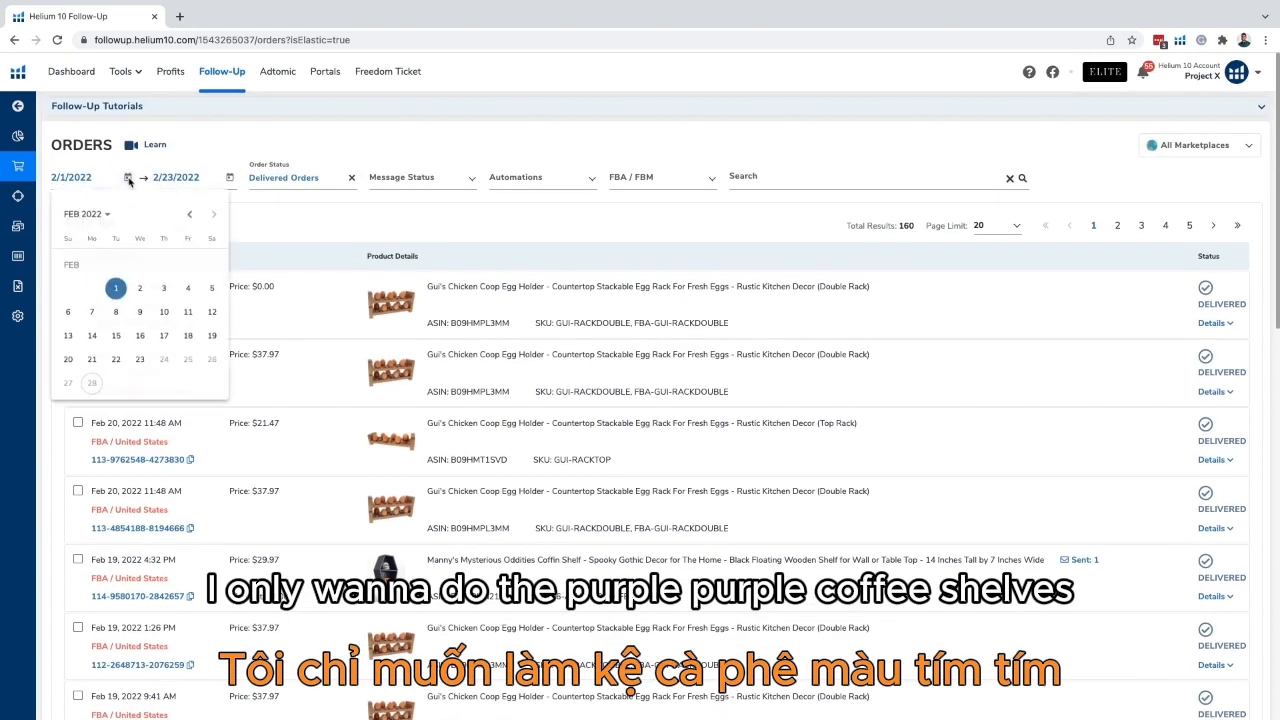
left_click(188, 214)
left_click(188, 214)
left_click(139, 265)
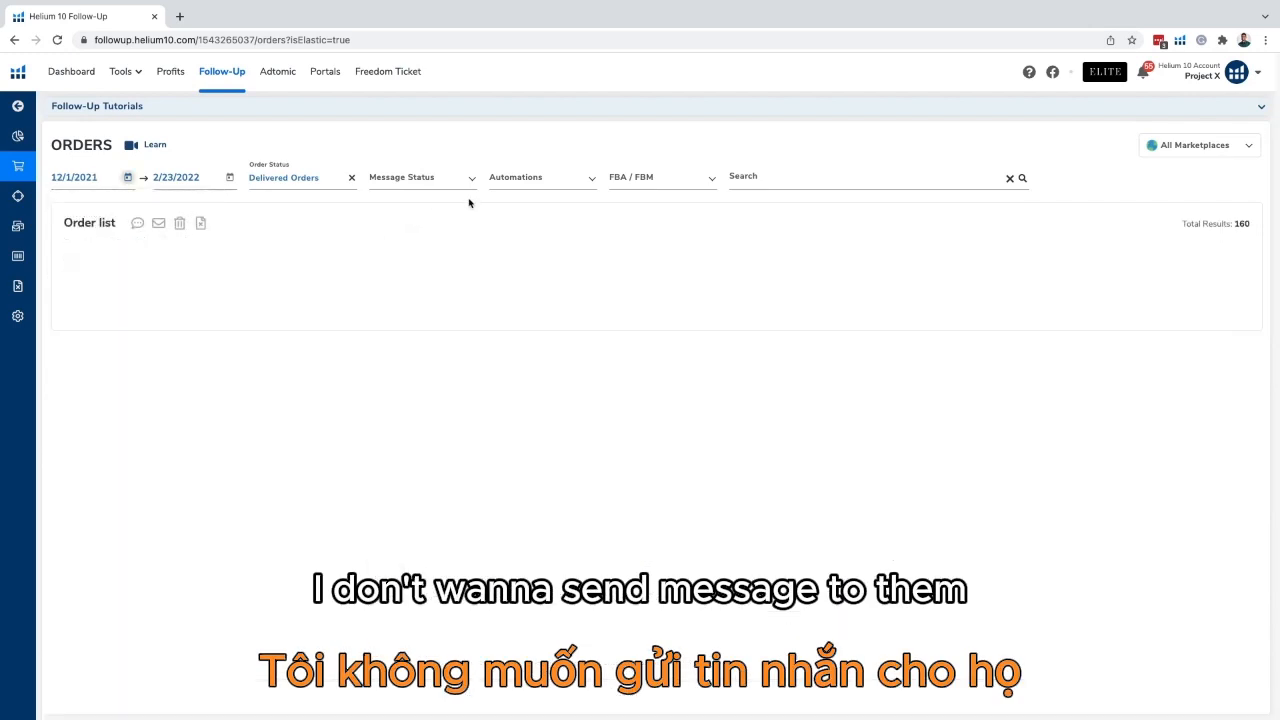
left_click(771, 177)
type("purpl")
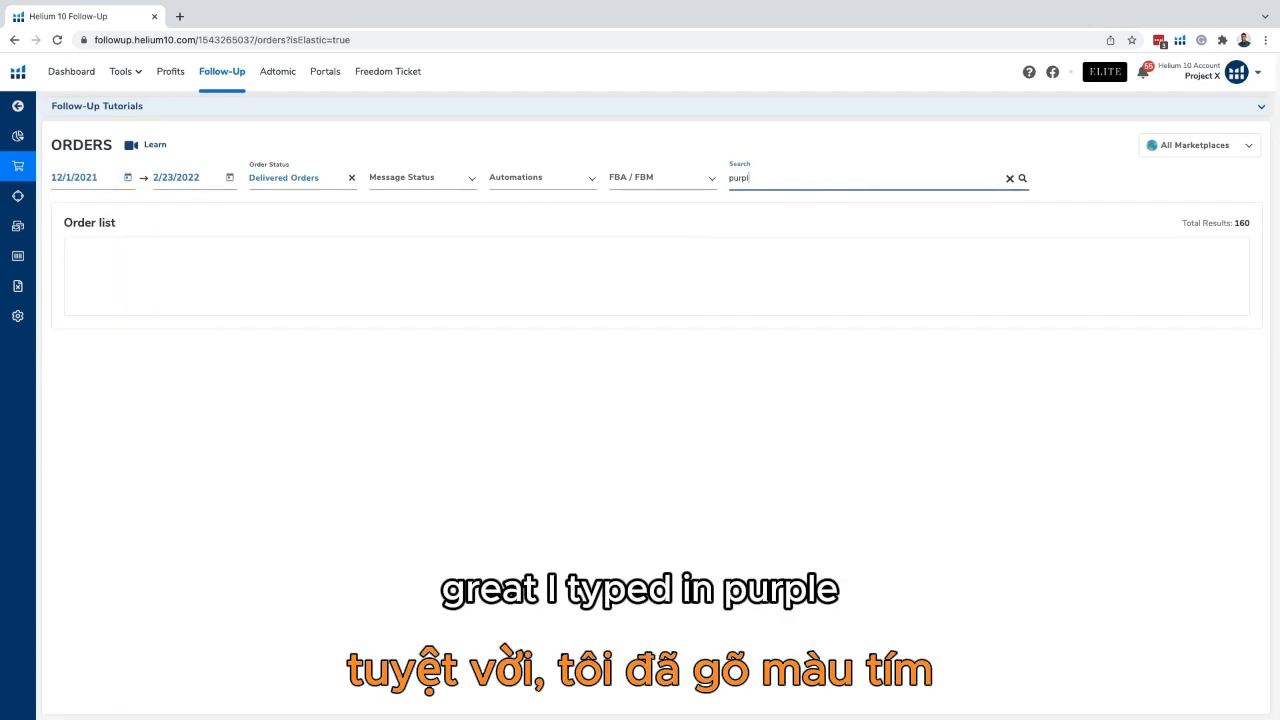
type("e")
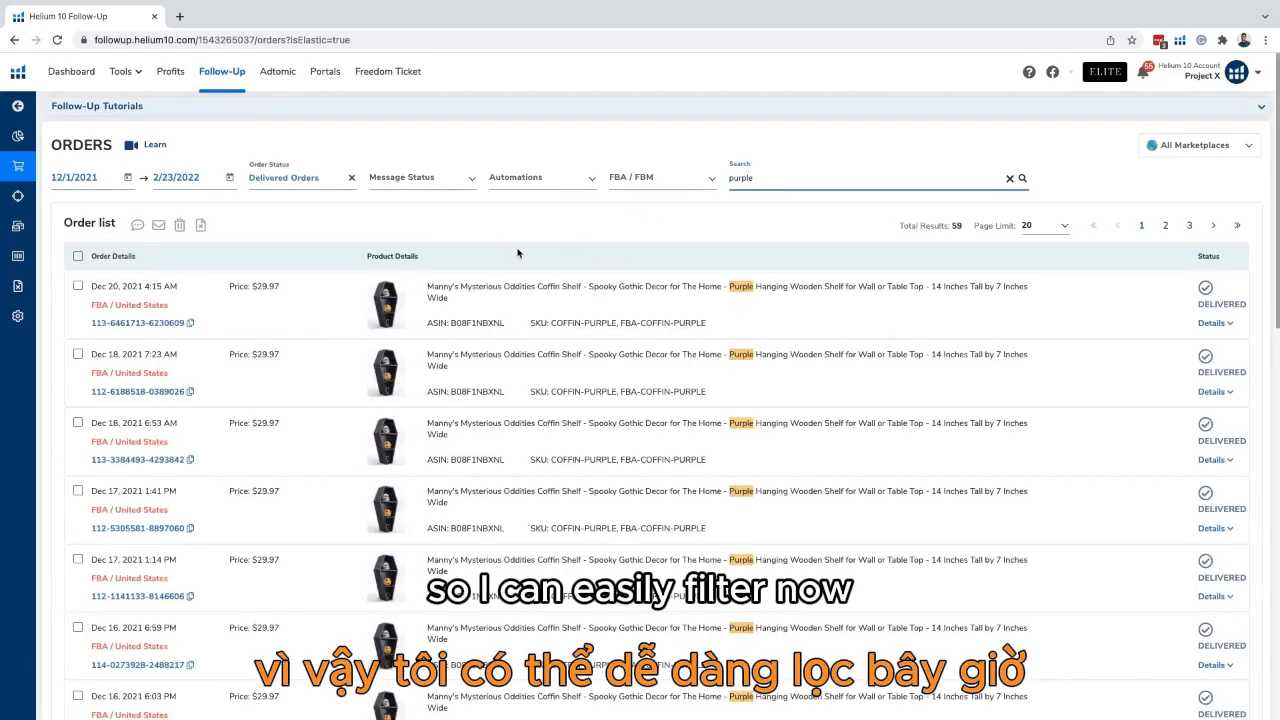
- Select only the three newest purple coffin shelf orders, and clear the selection again
left_click(78, 258)
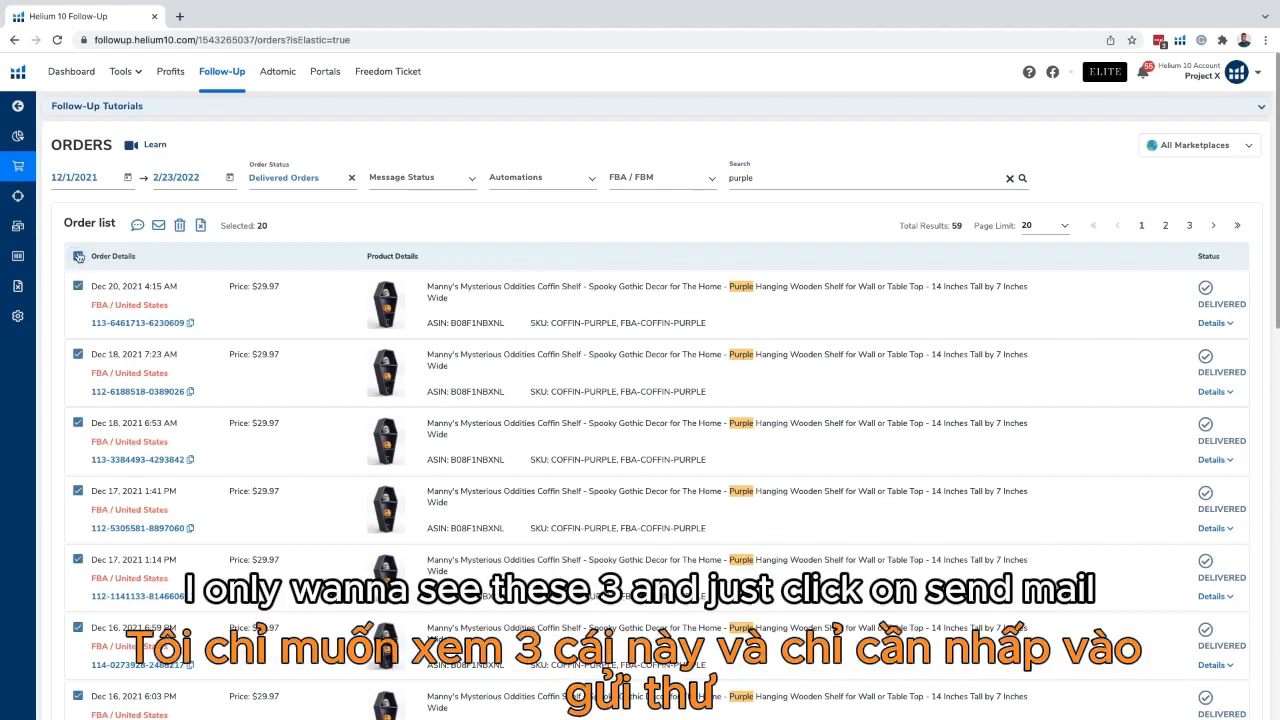
left_click(78, 256)
left_click(78, 286)
left_click(78, 354)
left_click(78, 424)
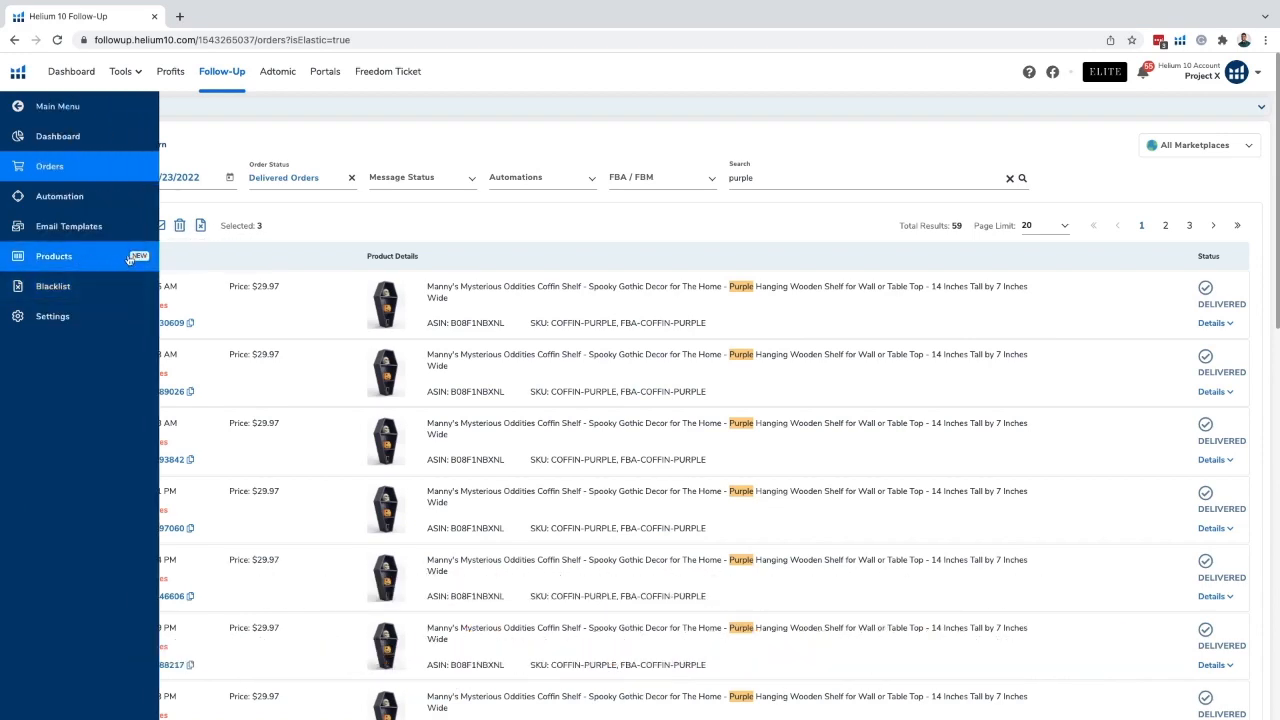
left_click(80, 256)
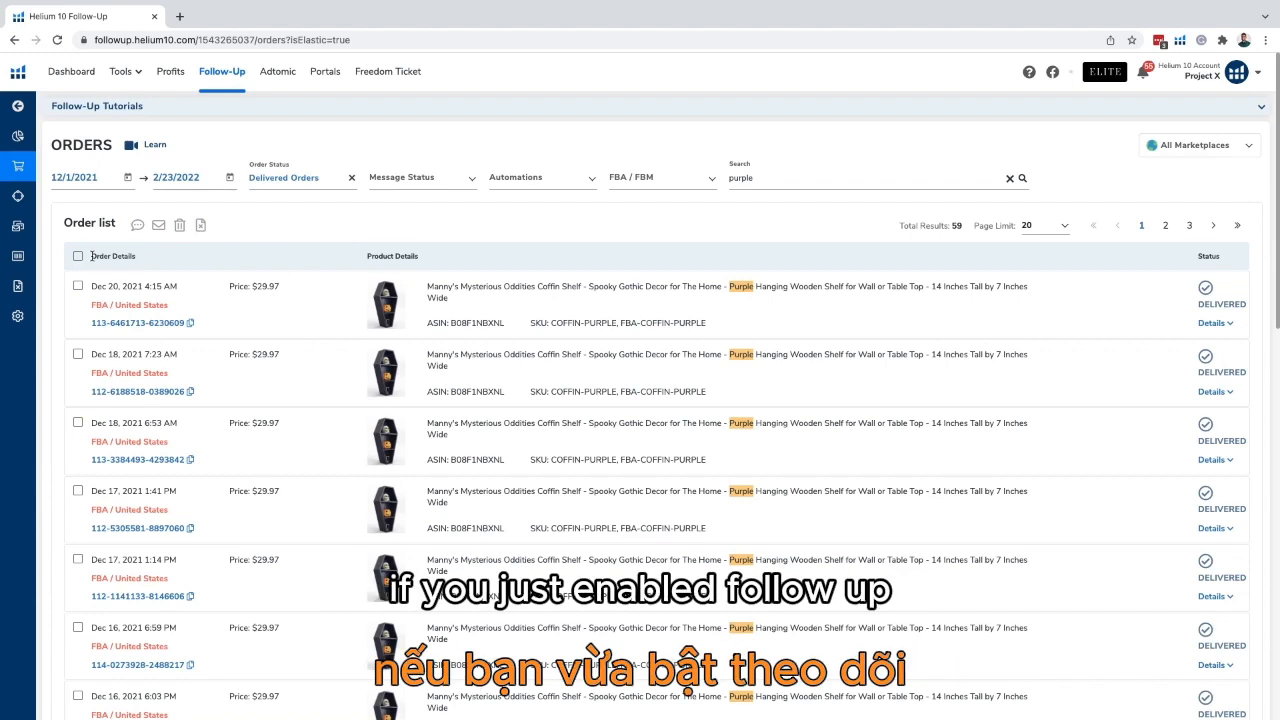
left_click(78, 257)
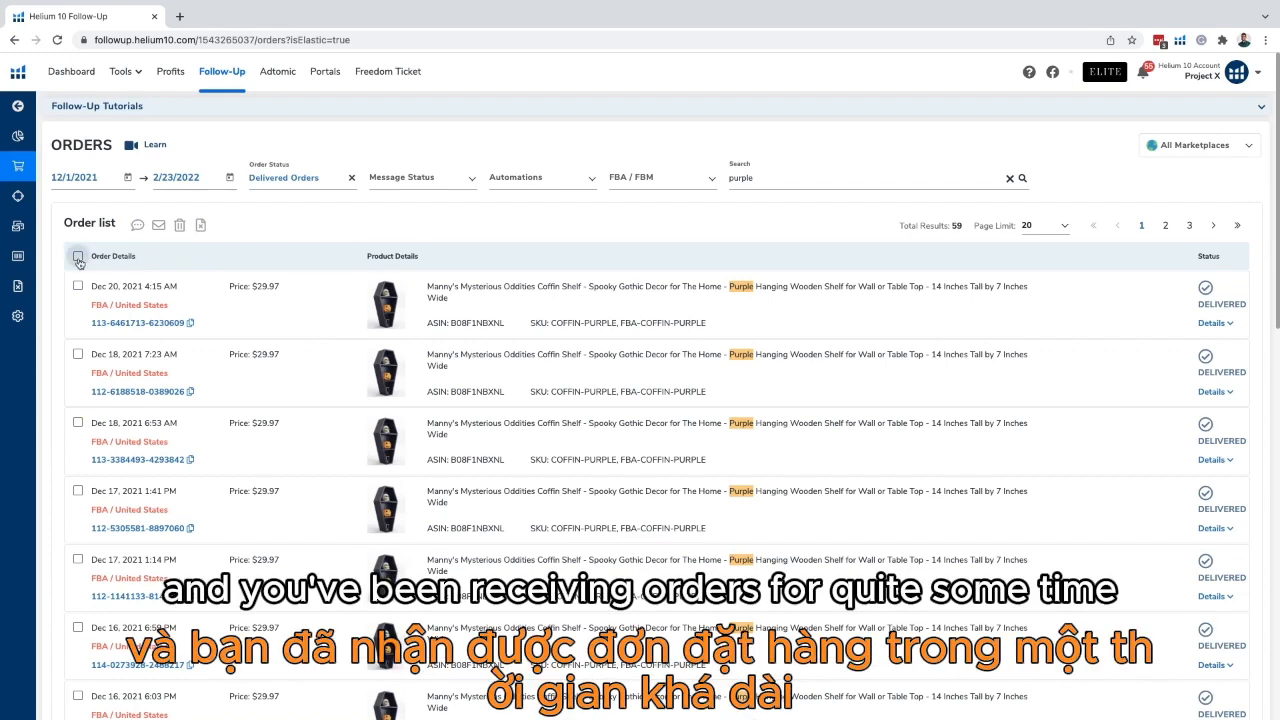
left_click(78, 257)
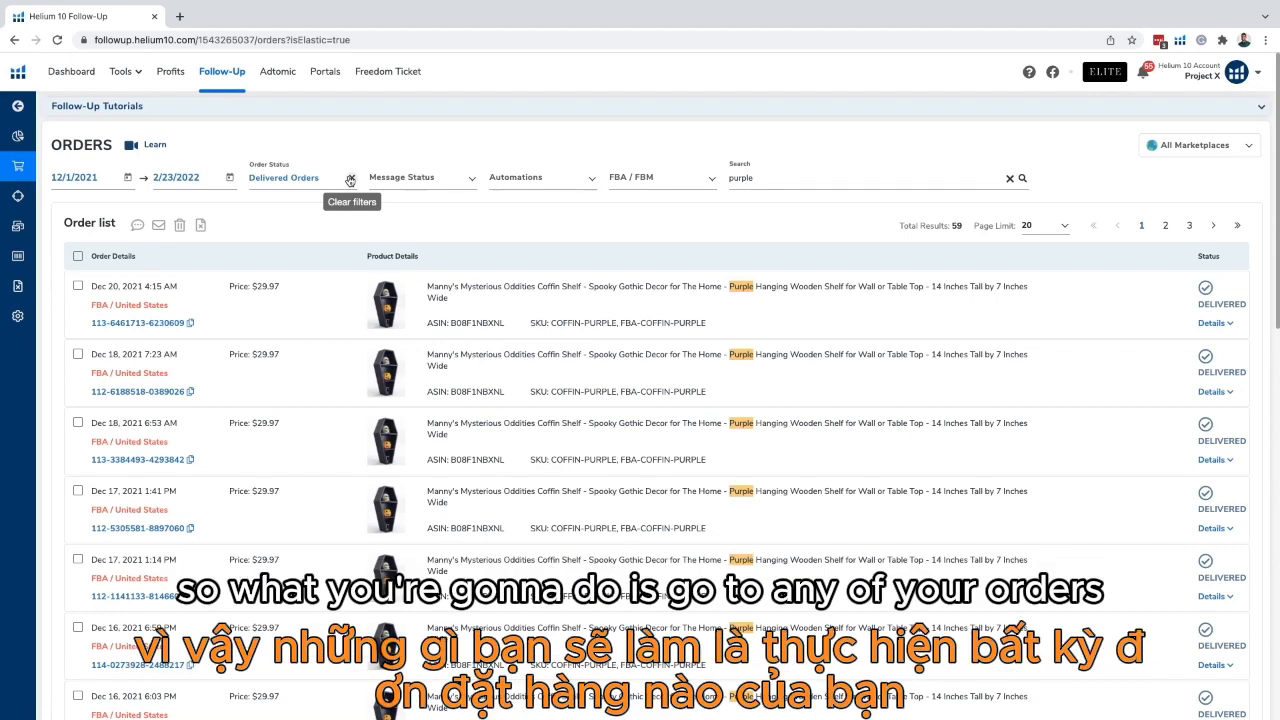
- Replace the Delivered Orders filter and the "purple" search with the Messages Queued message status filter
left_click(350, 179)
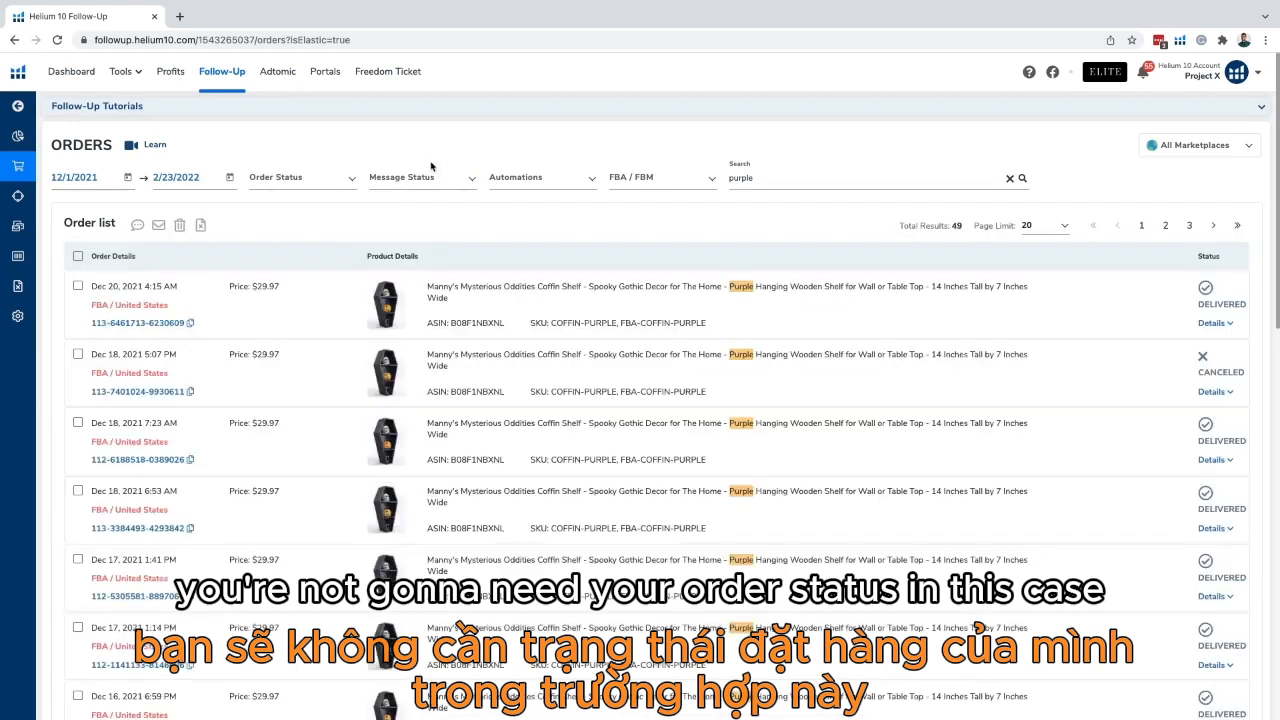
left_click(466, 180)
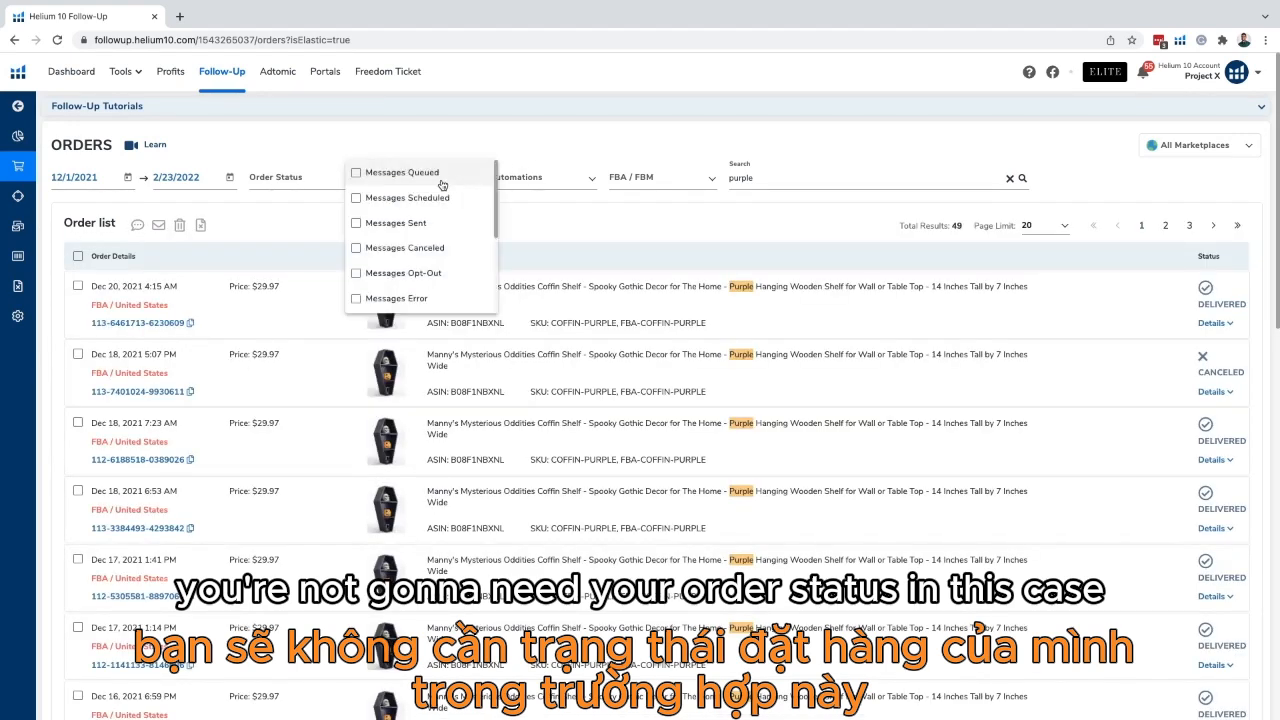
left_click(433, 181)
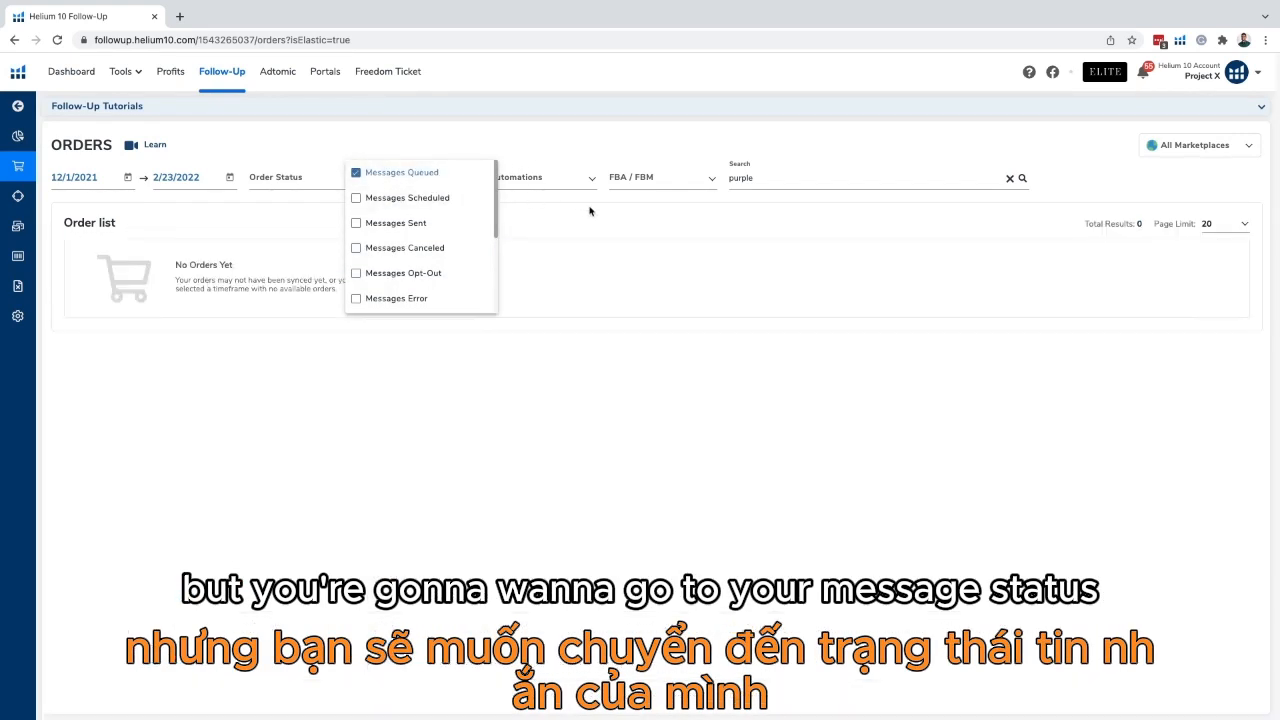
left_click(590, 212)
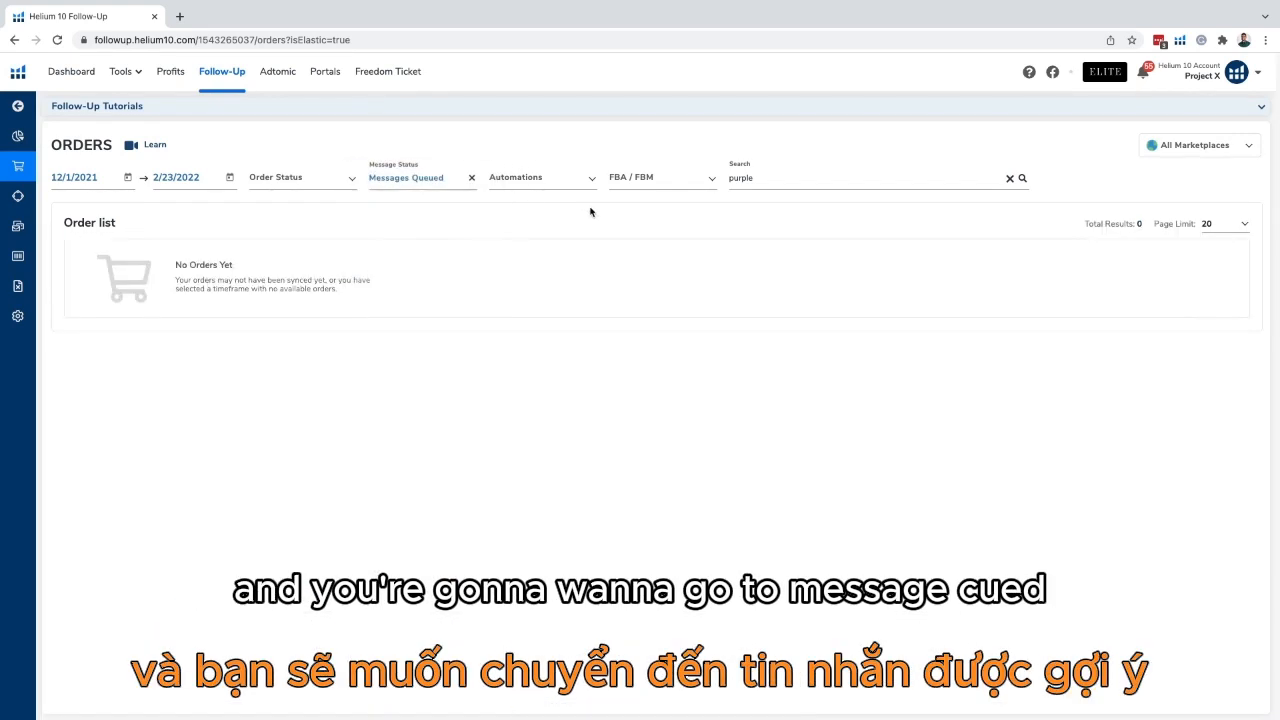
left_click(1010, 180)
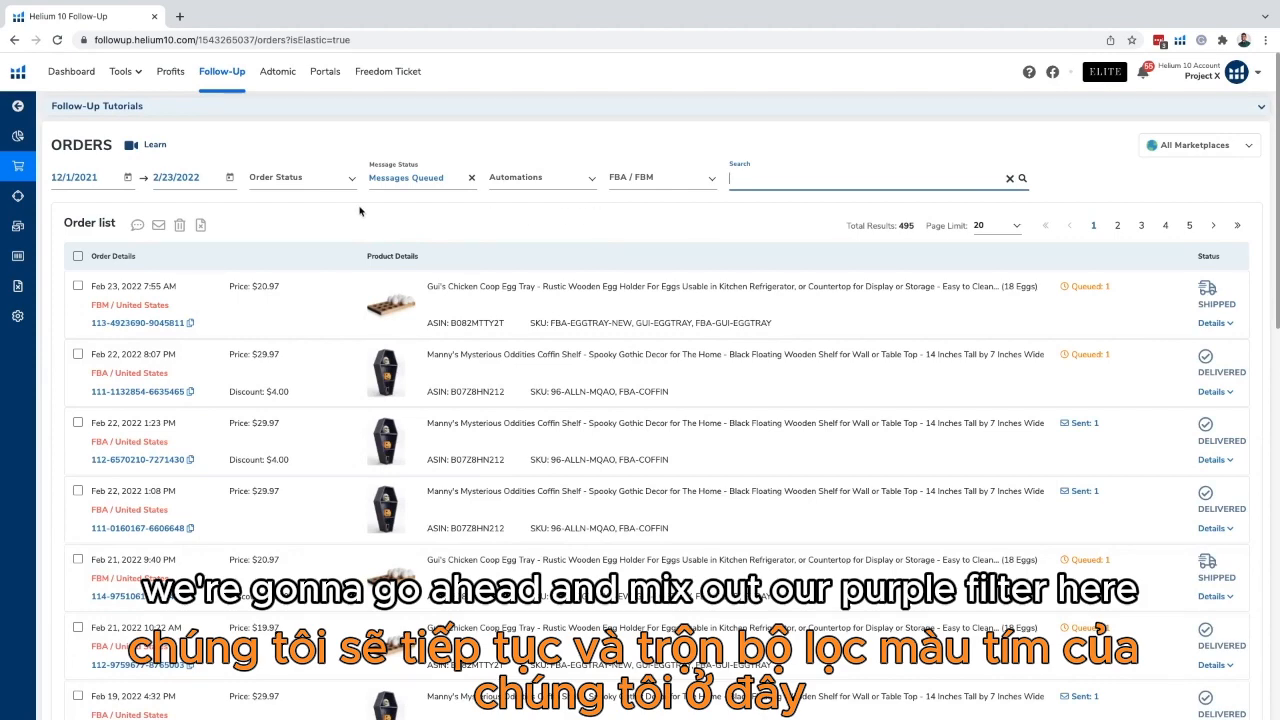
- Select only the Feb 23, 2022 7:55 AM chicken coop egg tray order among the orders with queued messages
scroll(941, 336, "down", 1)
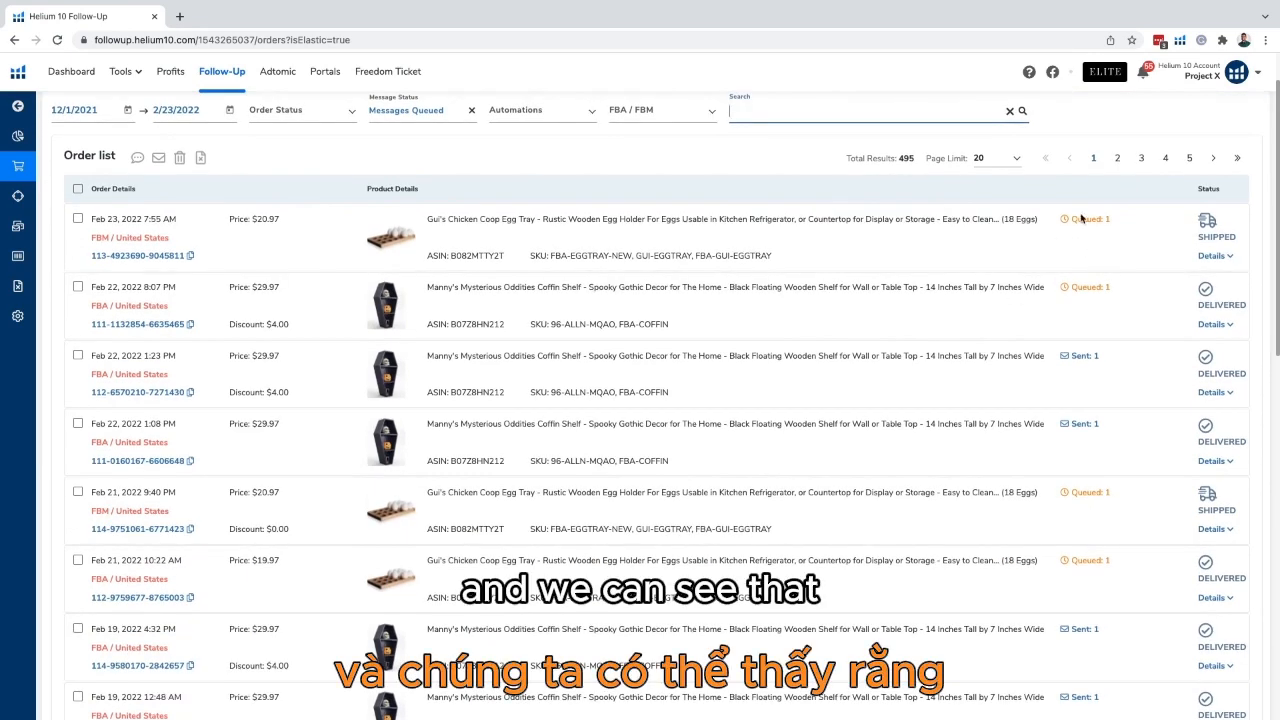
left_click_drag(1111, 288, 1061, 294)
scroll(975, 302, "up", 1)
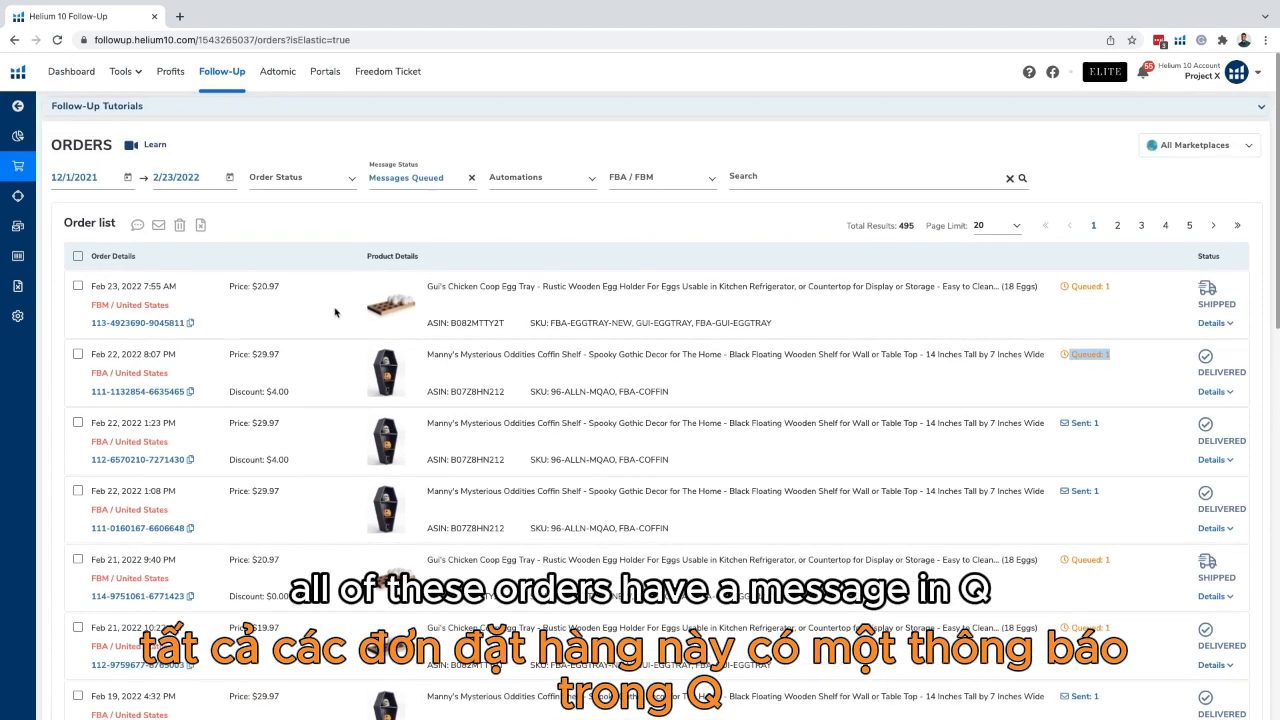
left_click(78, 286)
left_click(78, 355)
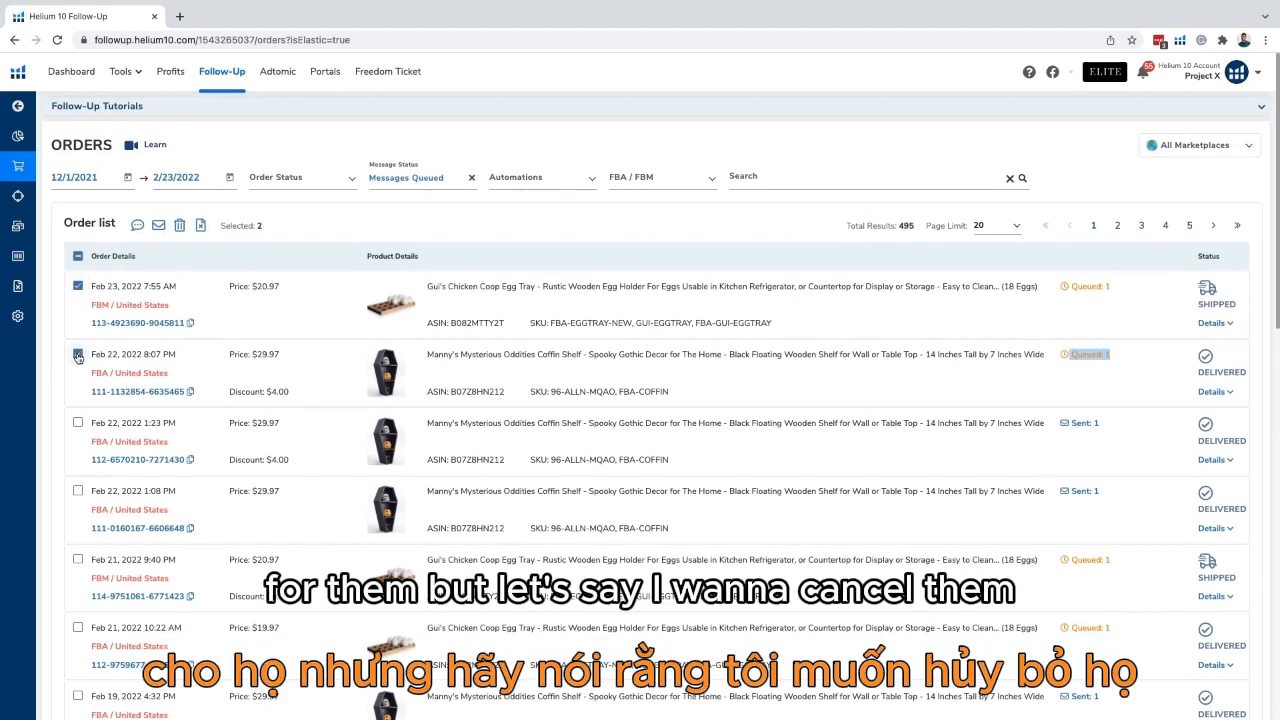
left_click(78, 355)
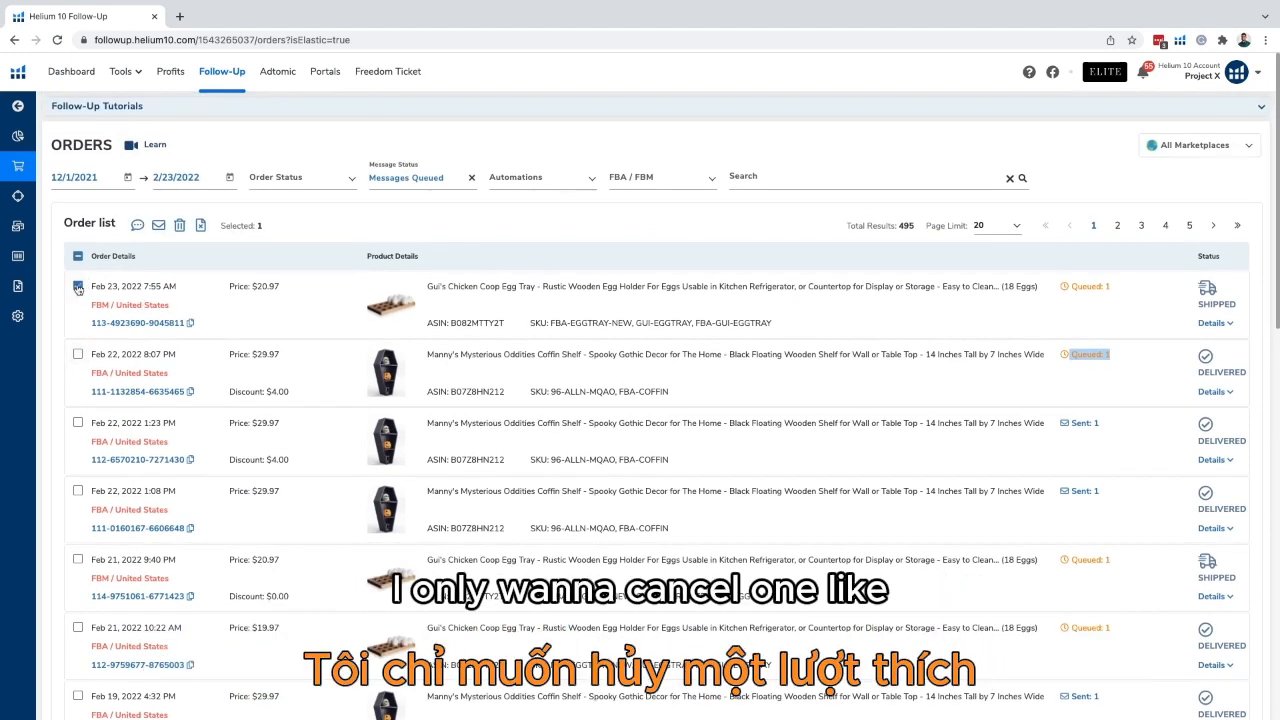
- Examine the selected egg tray order's product title and queued message details, and collapse the details again
left_click_drag(426, 287, 612, 286)
left_click(607, 301)
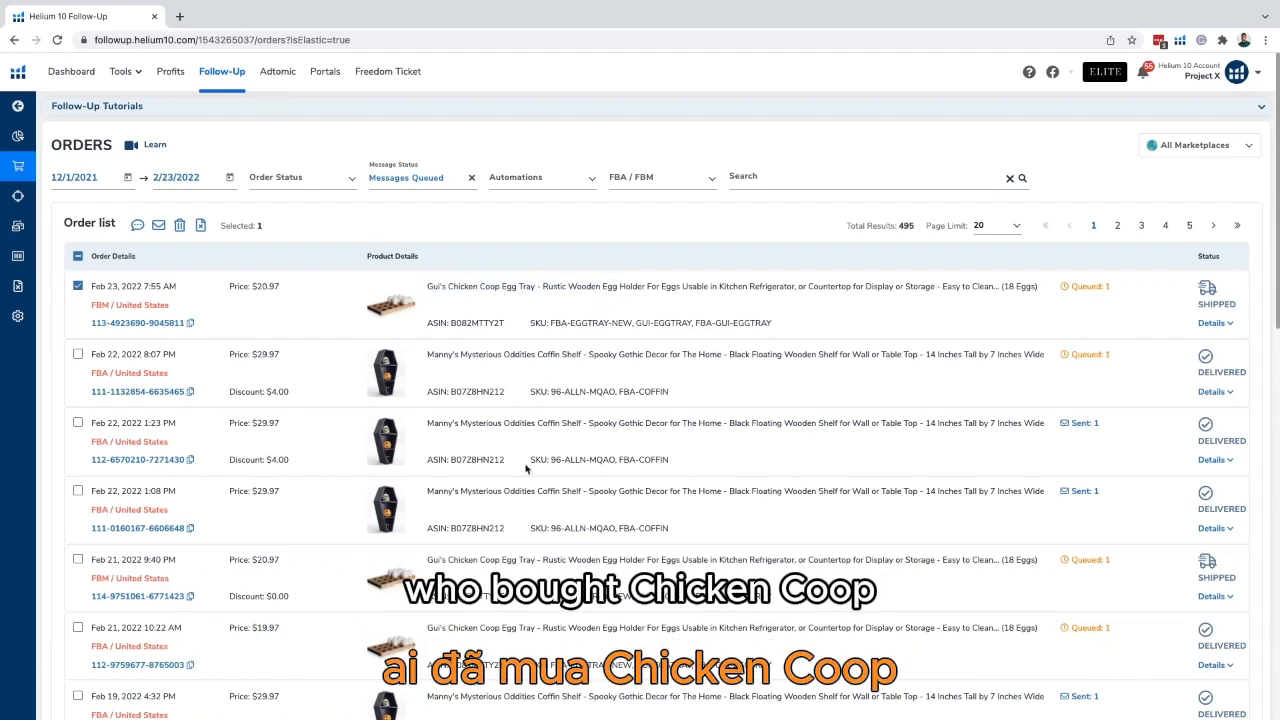
left_click(1212, 323)
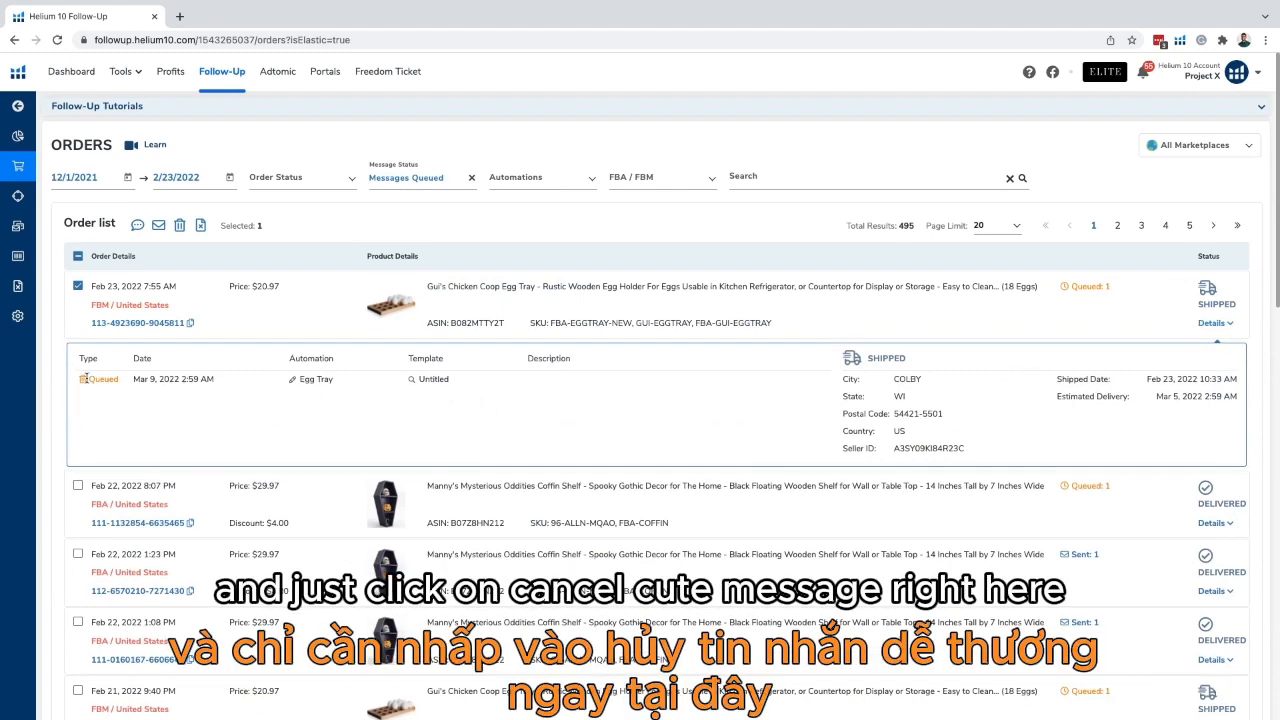
left_click(1210, 323)
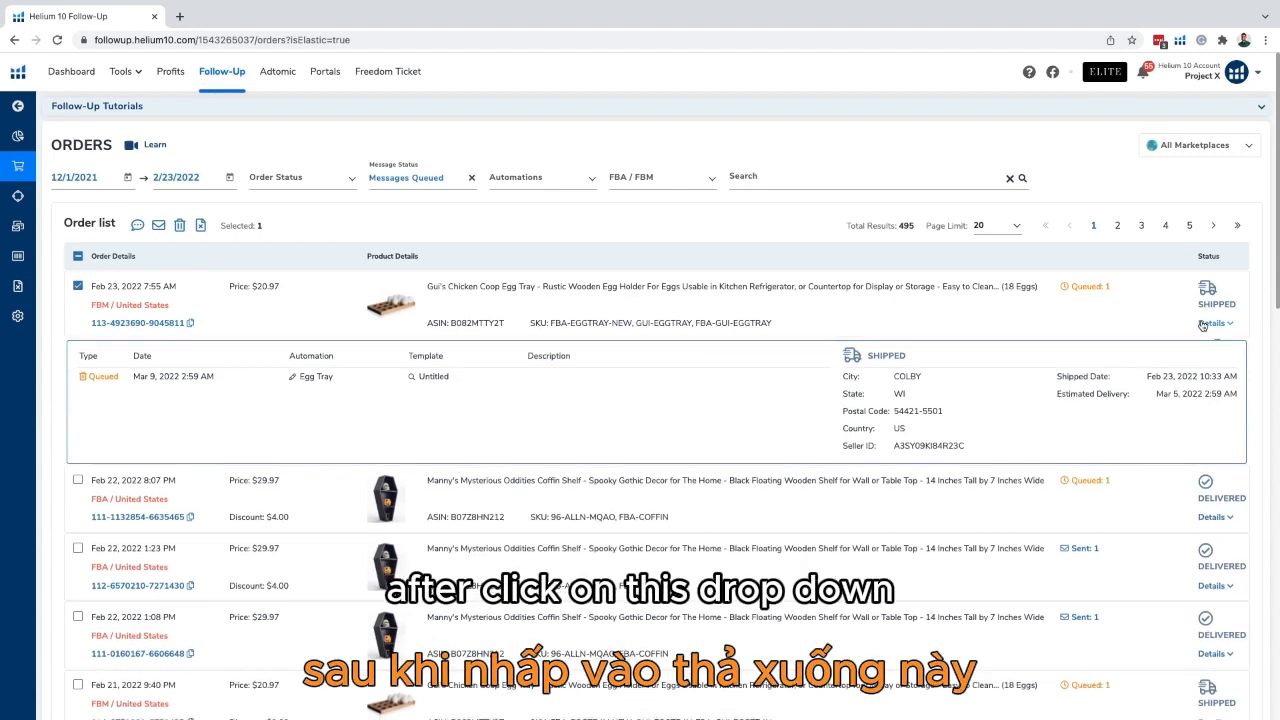
- Start cancelling the queued messages for all orders on the page, back out without confirming, and clear the selection
left_click(77, 256)
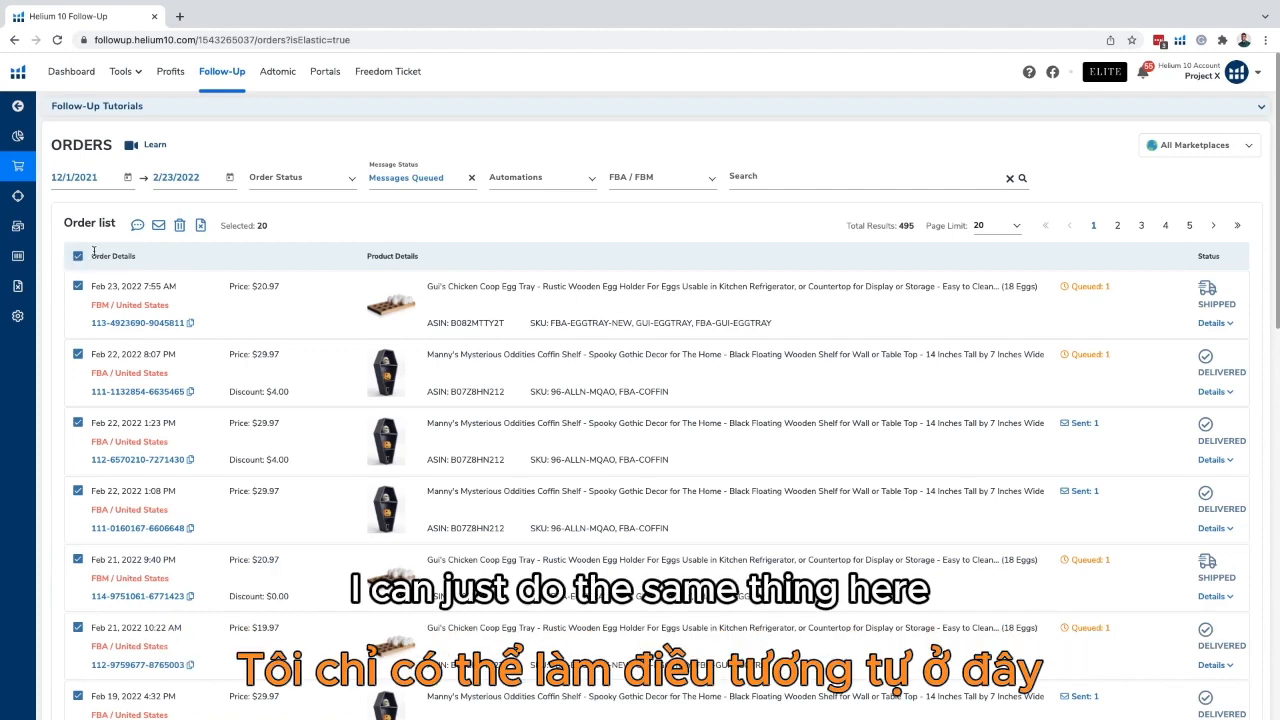
left_click(180, 226)
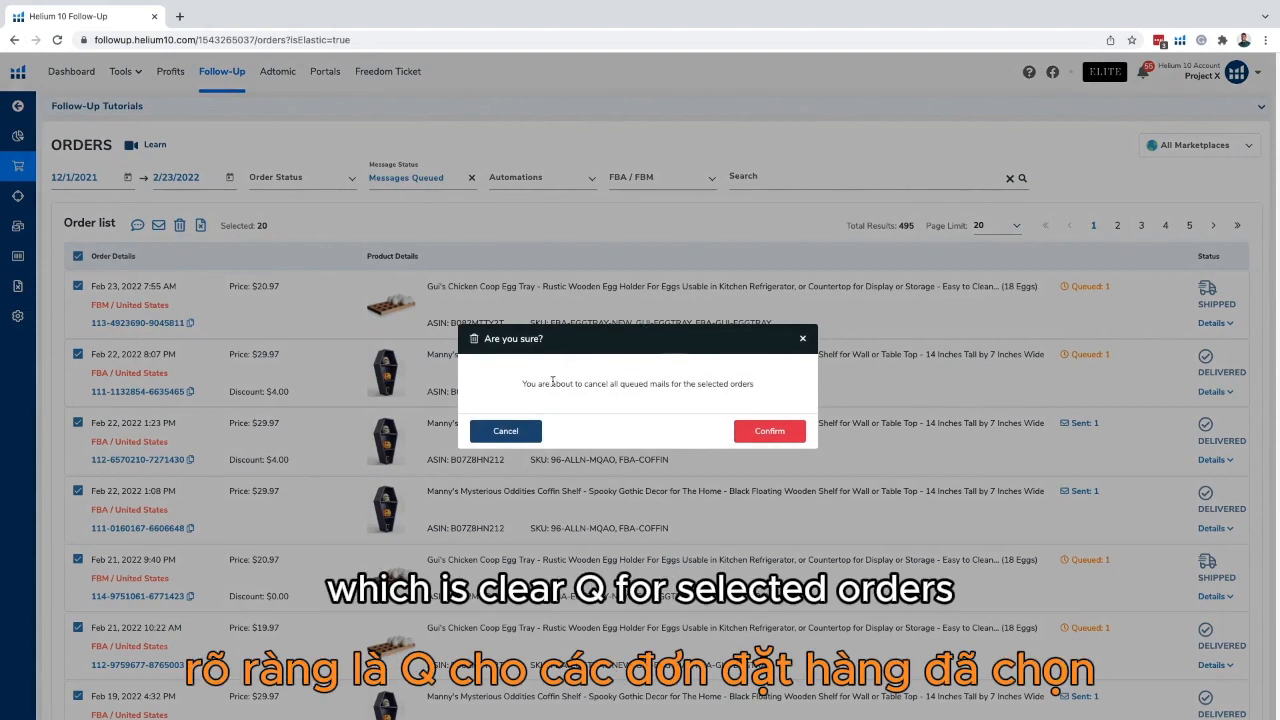
left_click_drag(518, 390, 760, 387)
left_click(760, 387)
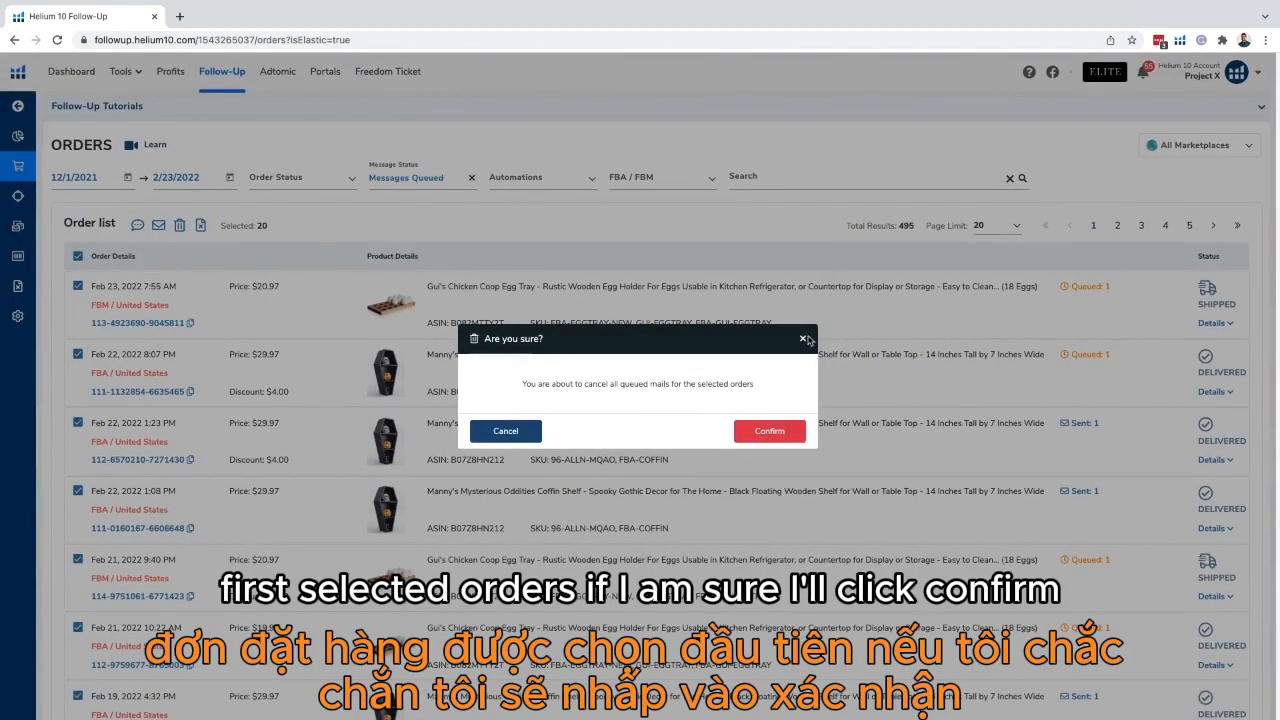
left_click(804, 339)
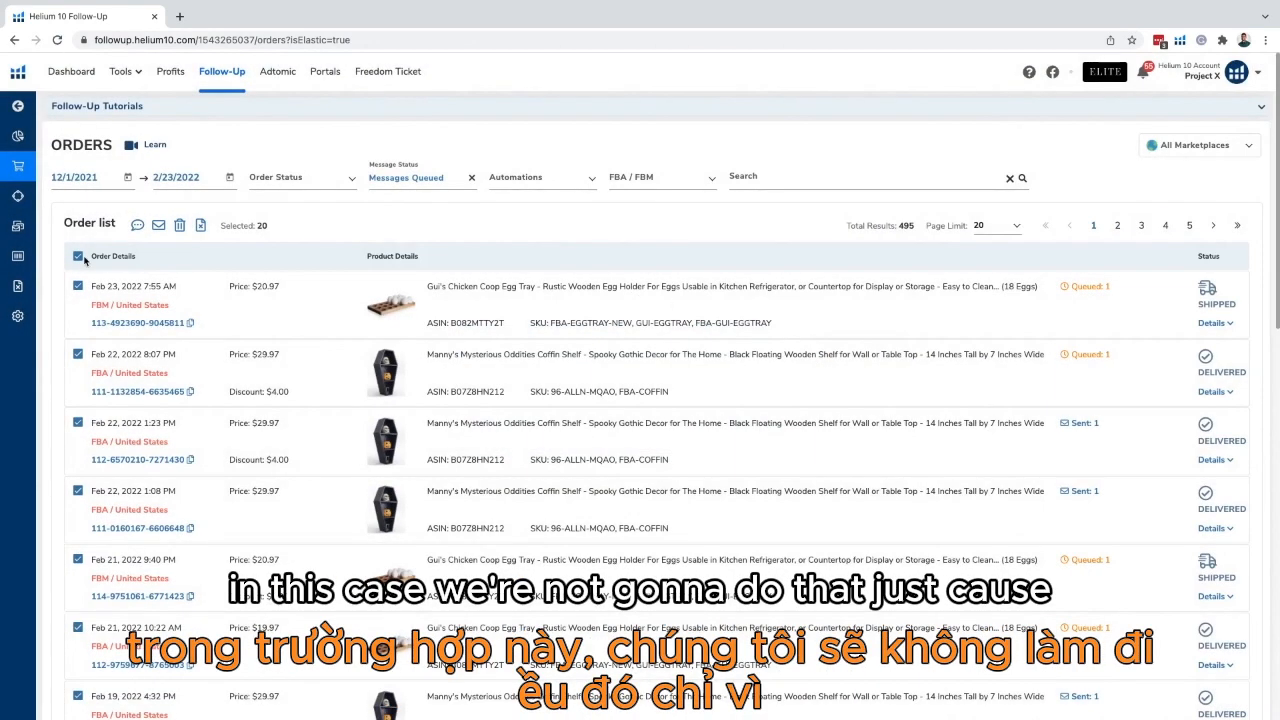
left_click(79, 257)
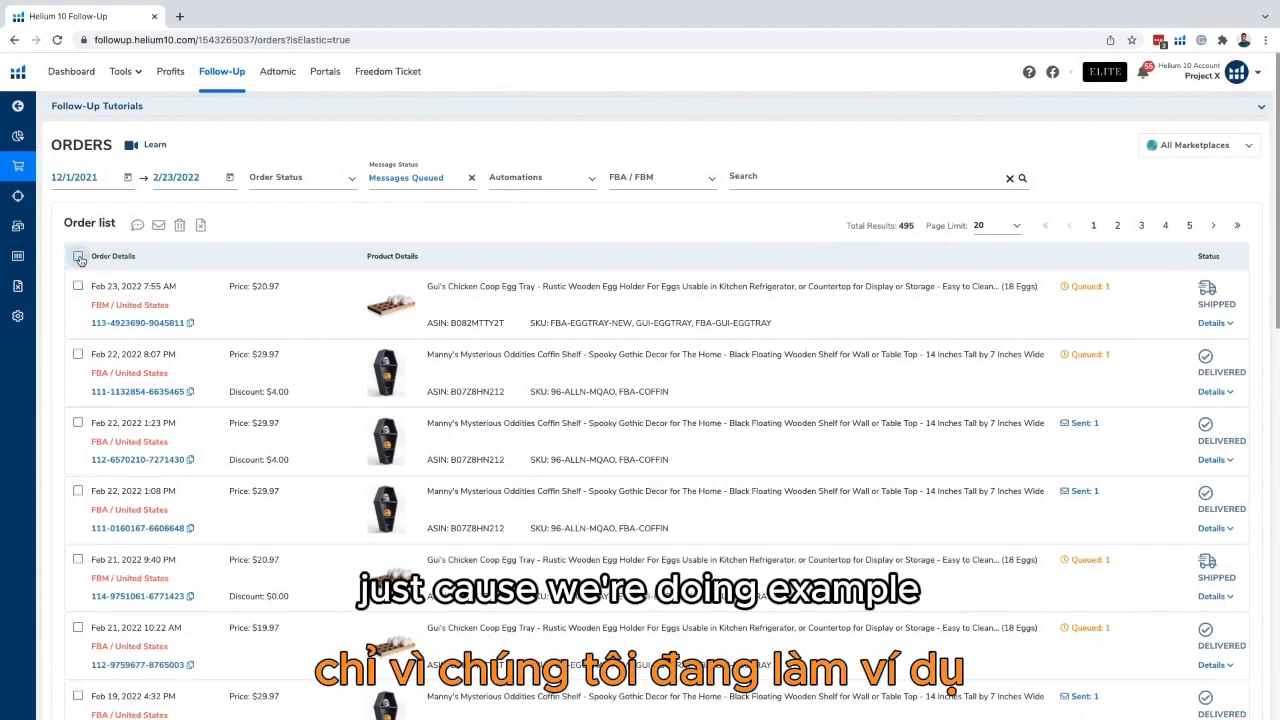